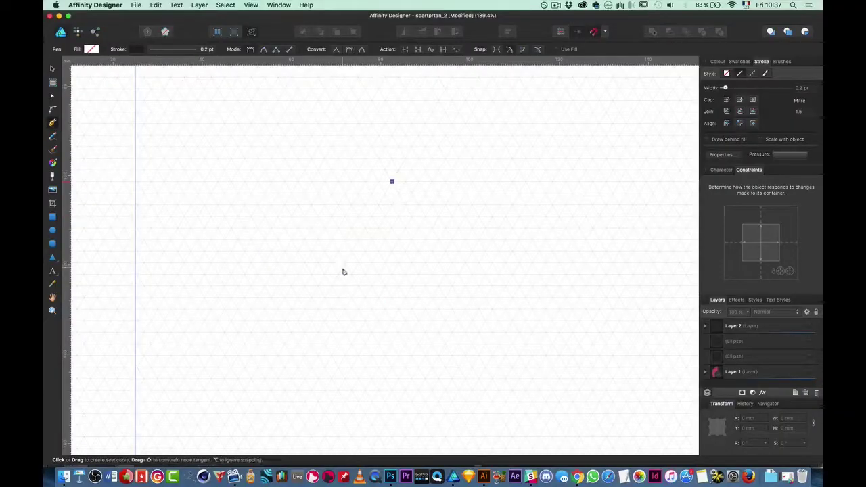
Step: Draw a triangle with the Pen tool from three corner points
left_click(338, 274)
left_click(445, 274)
left_click(392, 183)
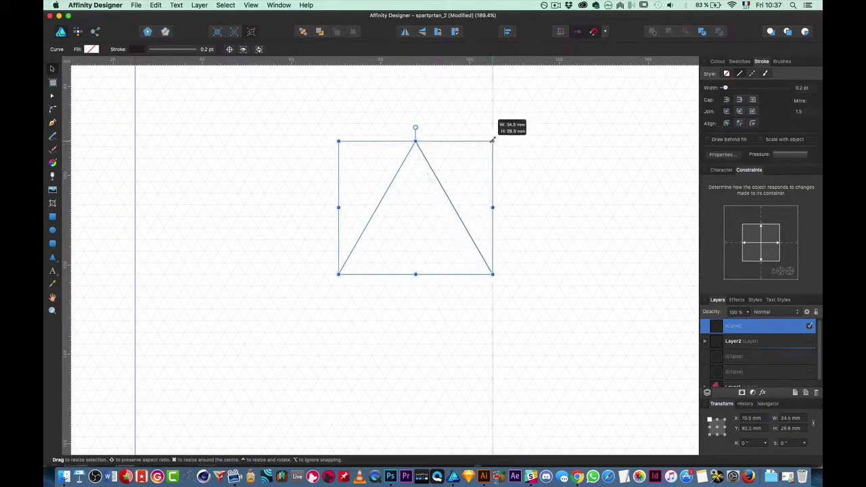
Step: Add a small rectangle inside the triangle and a circle enclosing it
left_click(52, 216)
left_click_drag(230, 204, 312, 228)
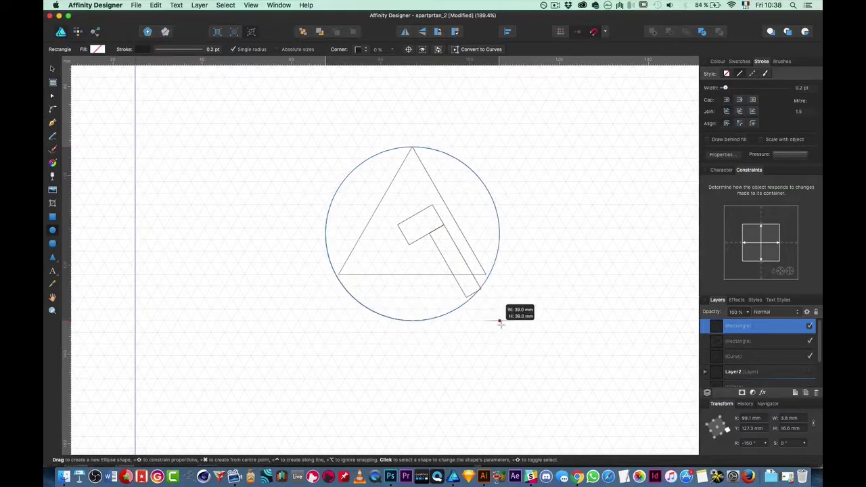
left_click_drag(495, 316, 495, 316)
Step: Resize the circle to about 38 mm so it meets the triangle's corners
key("v")
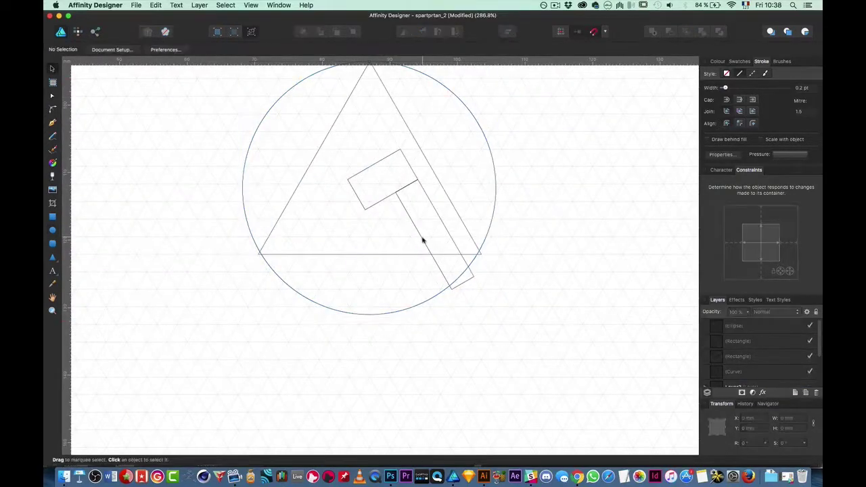
left_click(421, 237)
left_click_drag(487, 385, 489, 389)
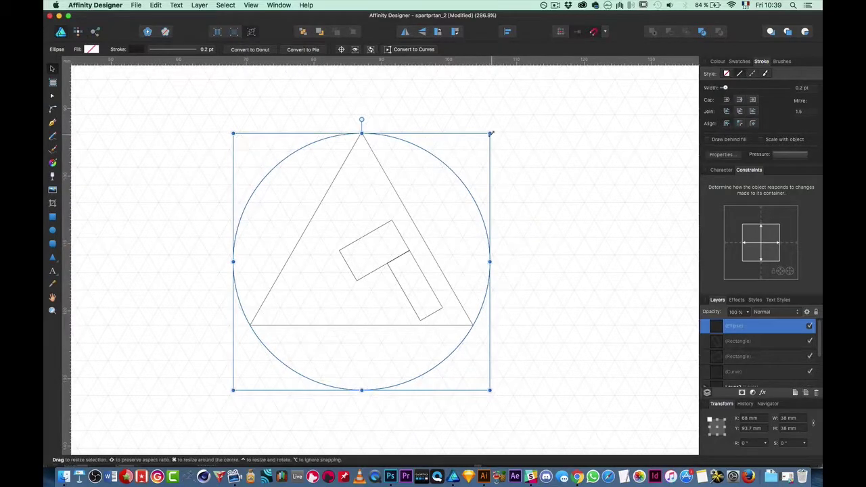
left_click_drag(468, 189, 458, 178)
left_click(464, 166)
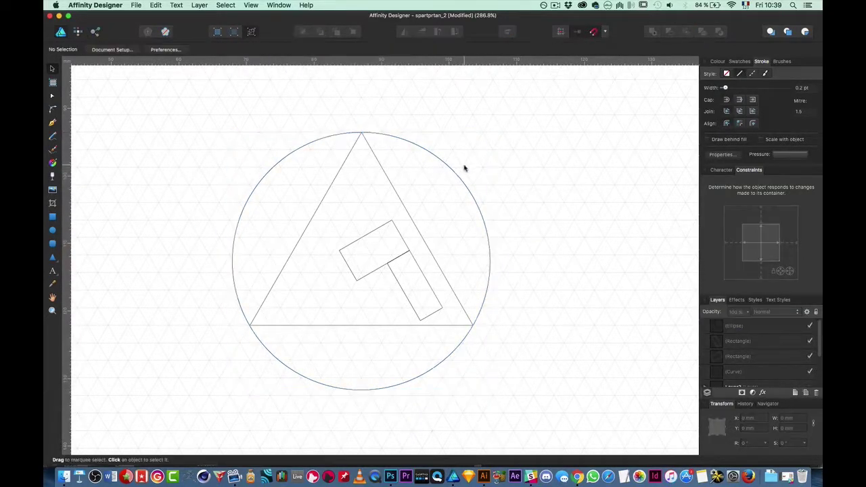
Step: Duplicate the circle with Cmd+J and enlarge the copy into a 39.2 mm outer ring
left_click(460, 178)
key("super+j")
mouse_move(490, 133)
left_mouse_down()
mouse_move(507, 123)
mouse_move(516, 138)
left_mouse_up()
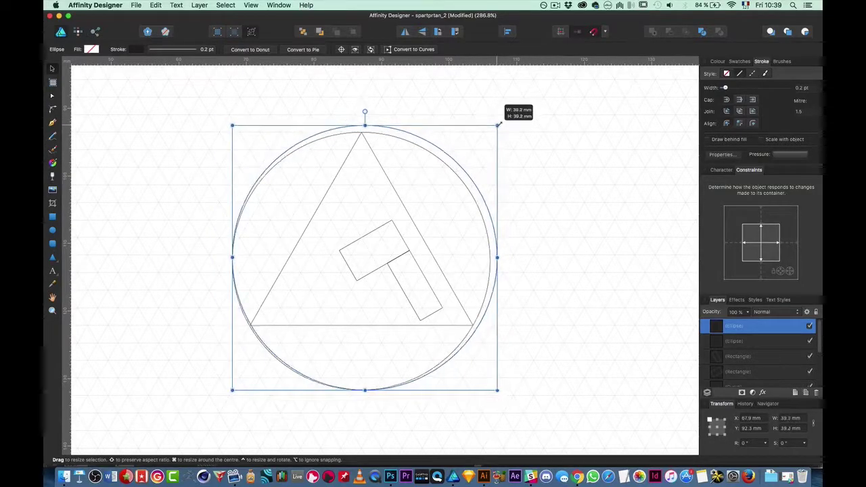
left_click(516, 141)
scroll(517, 141, "down", 3)
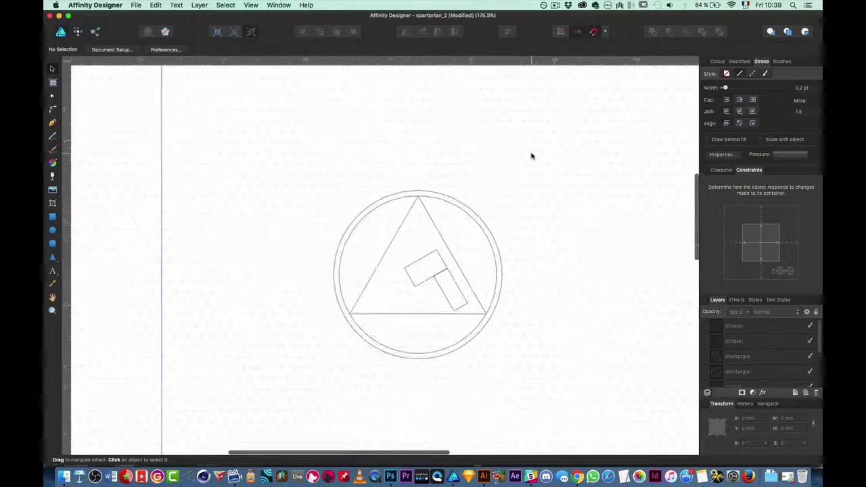
Step: Enlarge the outer ring slightly and lay a 1.9 × 46.8 mm bar at −30° along the triangle's left edge
left_click(318, 218)
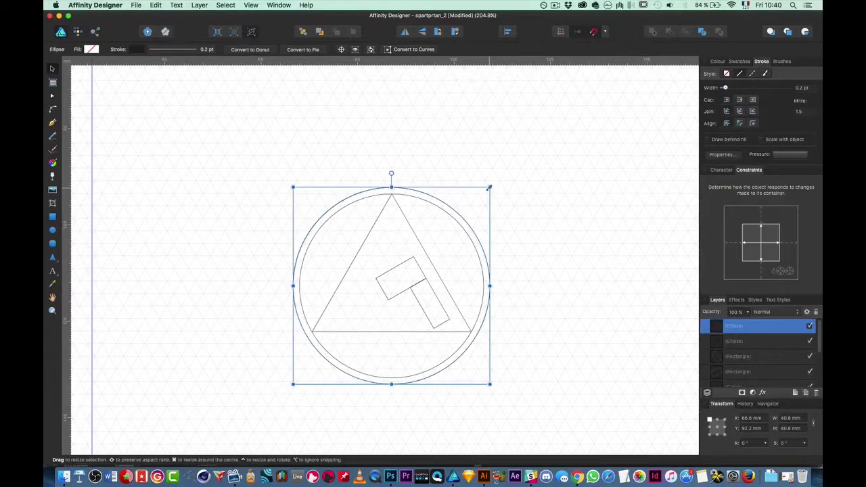
left_click_drag(490, 187, 491, 185)
left_click(435, 187)
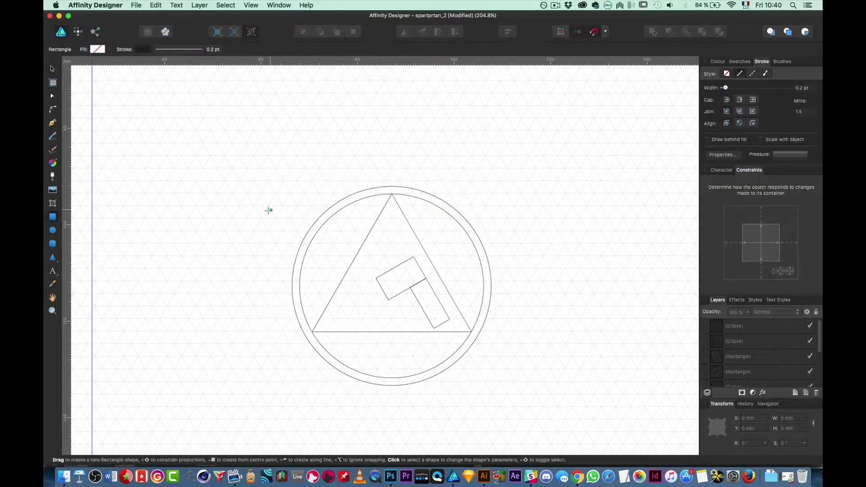
left_click_drag(274, 431, 275, 431)
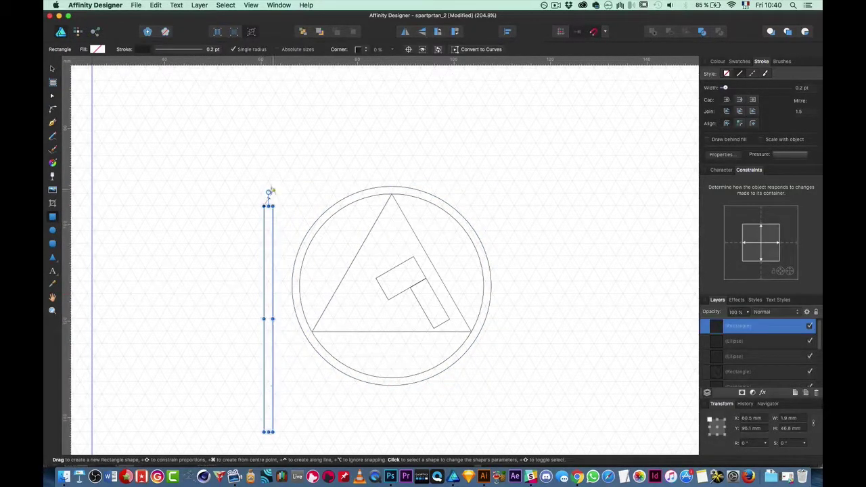
left_click_drag(271, 188, 328, 207)
left_click_drag(290, 293, 366, 238)
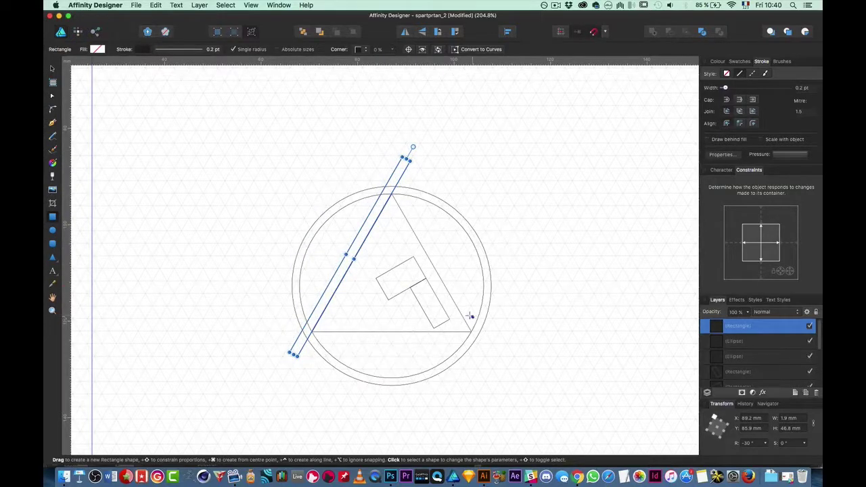
left_click_drag(470, 316, 465, 357)
Step: Draw a large circle around the emblem and move a duplicate up and to the right
key("m")
mouse_move(338, 265)
left_mouse_down()
mouse_move(210, 141)
mouse_move(612, 68)
left_mouse_up()
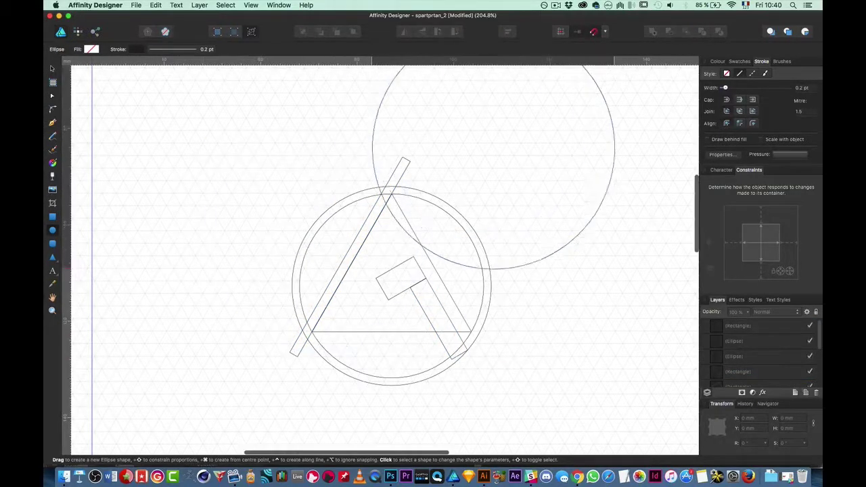
left_click_drag(612, 269, 498, 381)
scroll(403, 310, "down", 2)
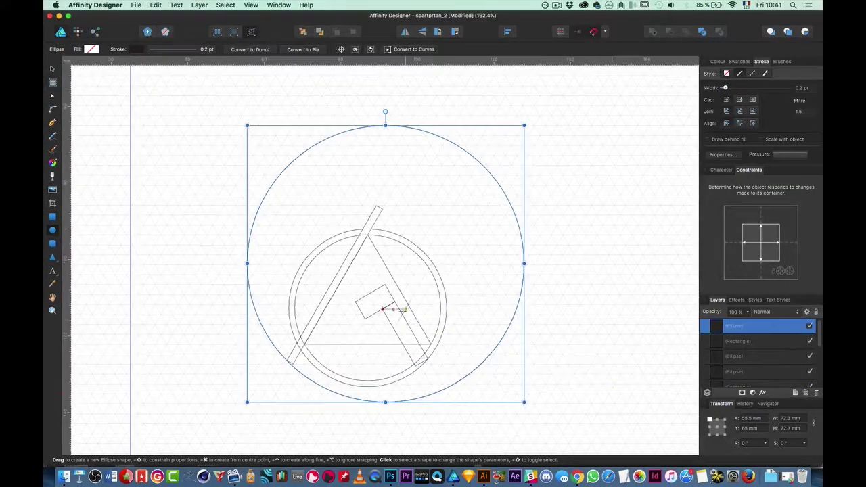
key("v")
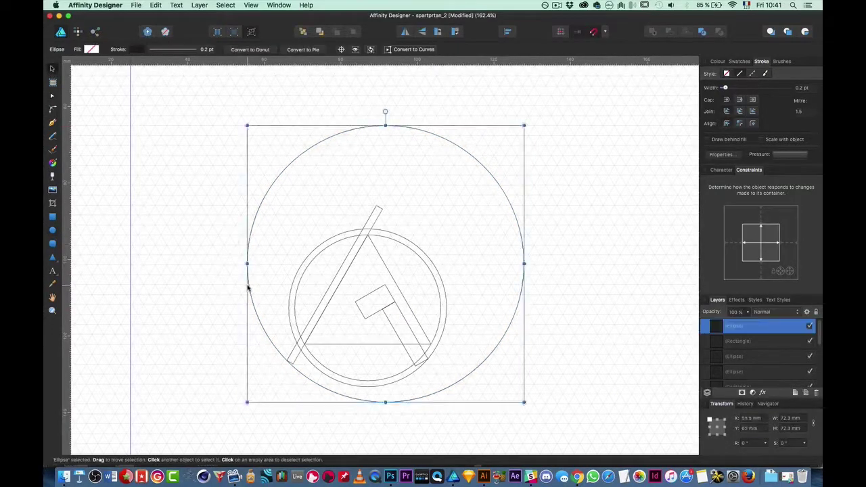
left_click_drag(367, 400, 469, 306)
Step: Adjust the width of the thin diagonal bar
left_click(291, 350)
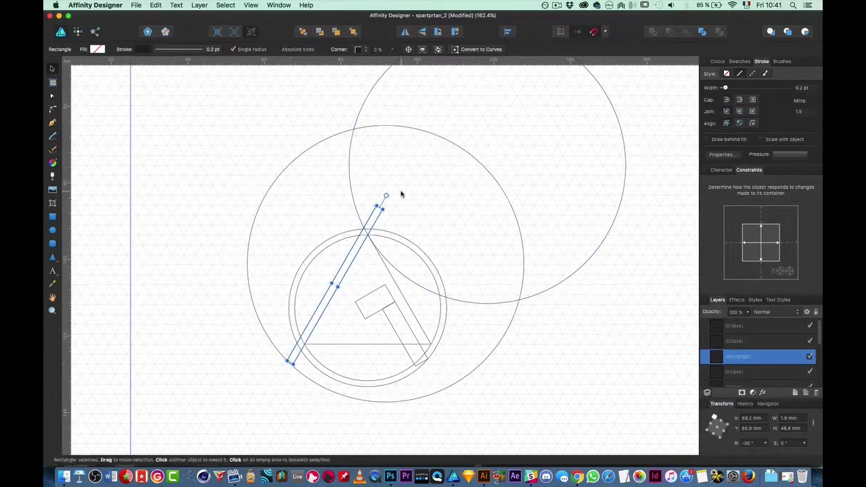
scroll(241, 418, "up", 3)
scroll(326, 299, "up", 3)
scroll(327, 271, "down", 4)
scroll(410, 242, "down", 4)
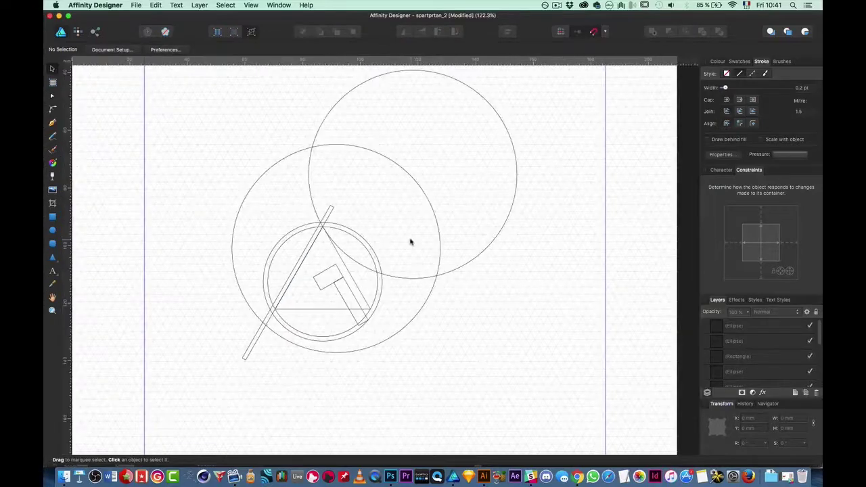
left_click(408, 189)
left_click(395, 322)
left_click(332, 309)
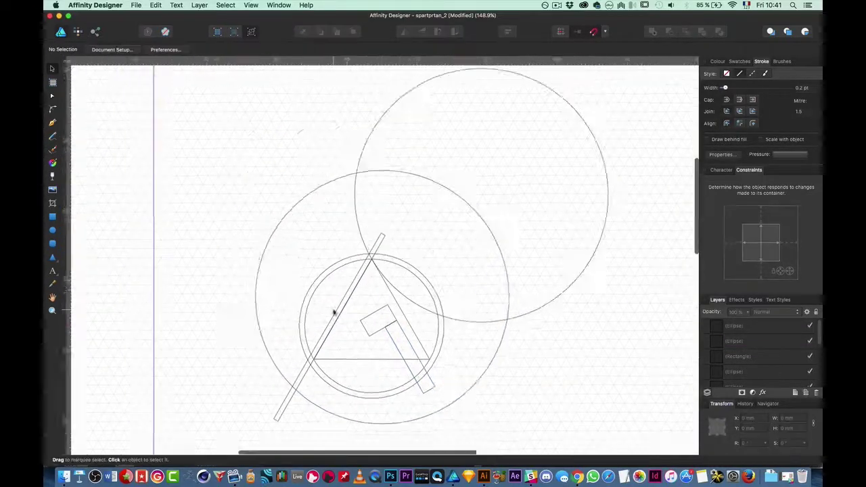
scroll(332, 309, "up", 2)
scroll(332, 309, "up", 1)
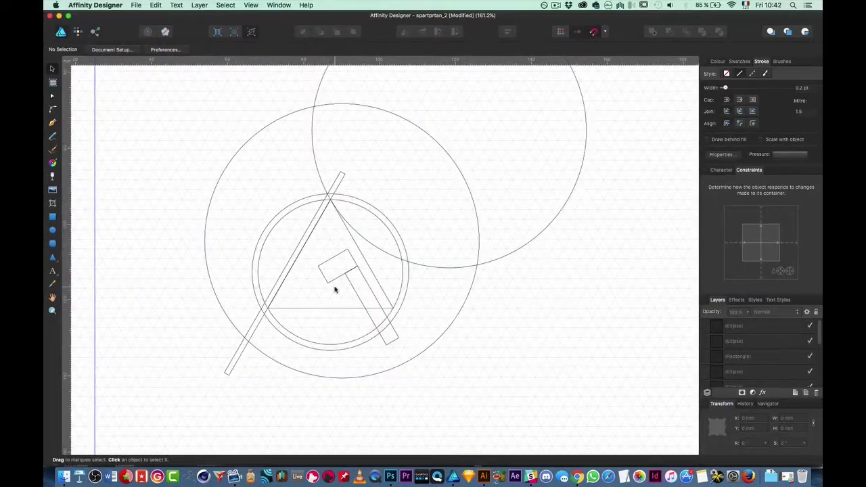
left_click(354, 289)
left_click_drag(364, 307, 357, 310)
scroll(316, 279, "down", 3)
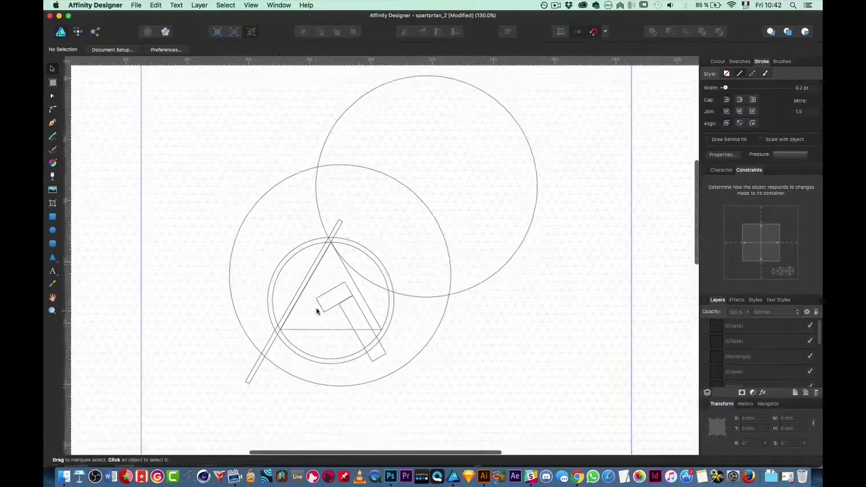
Step: Copy the emblem's construction shapes into a new Untitled-1 Illustrator document
left_click_drag(251, 162, 498, 332)
left_click(556, 5)
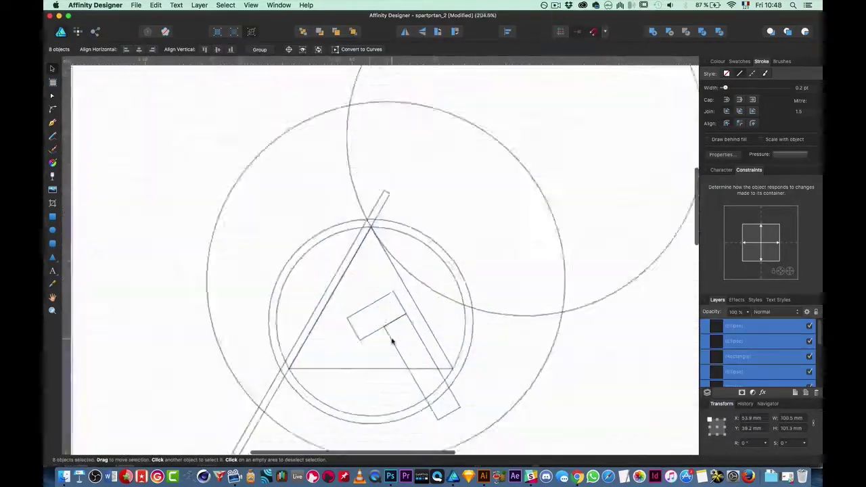
left_click(403, 363)
scroll(403, 363, "down", 2)
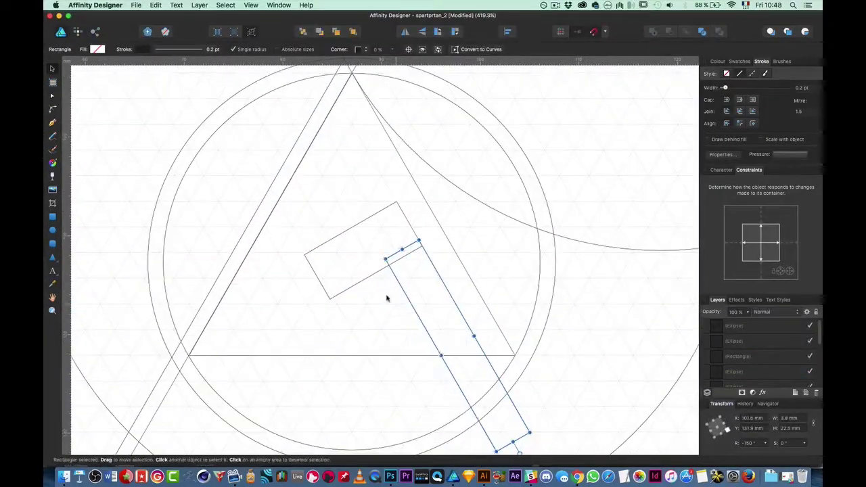
scroll(328, 266, "down", 2)
left_click(322, 265)
scroll(322, 265, "down", 2)
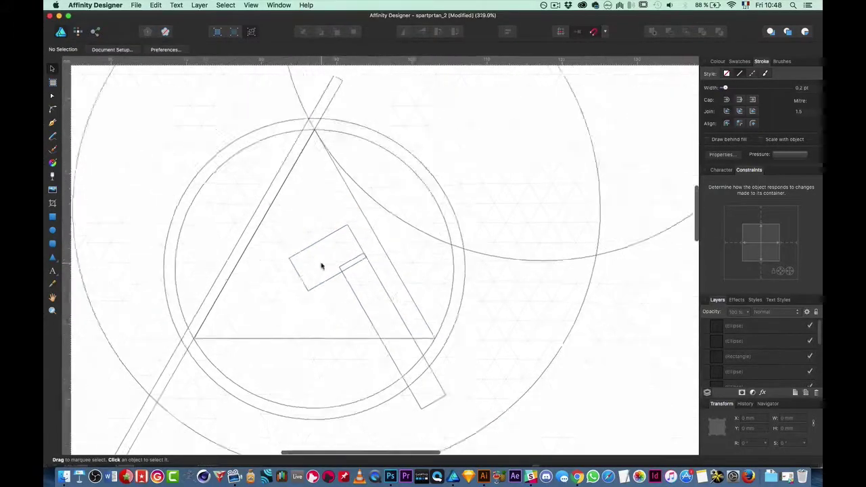
scroll(322, 266, "down", 2)
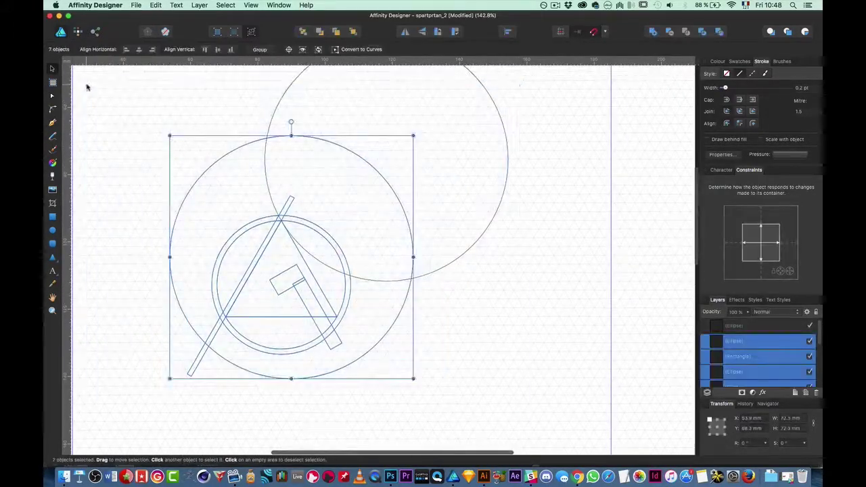
left_click(484, 477)
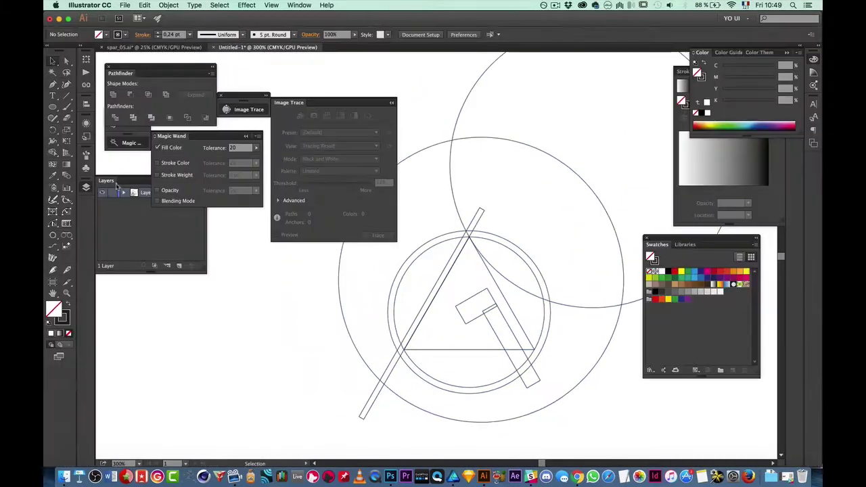
Step: Merge the L-bar and the overlapping circle regions into one curved crest with Shape Builder
key("super+a")
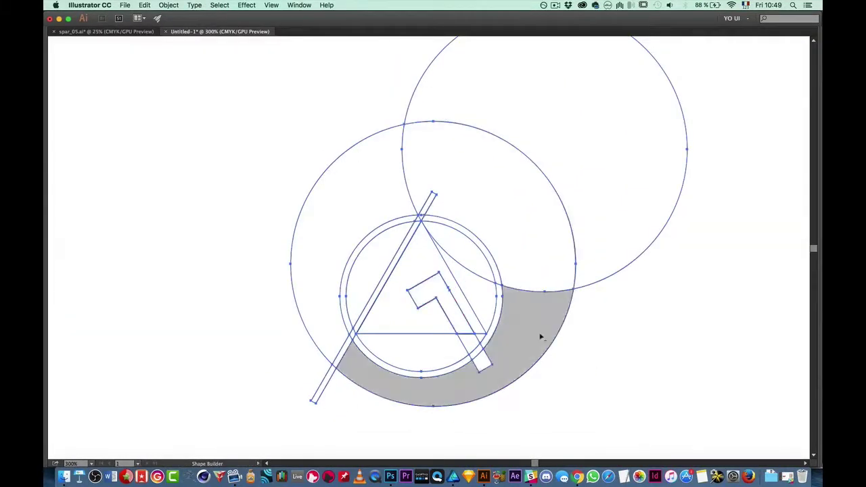
mouse_move(443, 291)
left_mouse_down()
mouse_move(485, 362)
mouse_move(481, 351)
left_mouse_up()
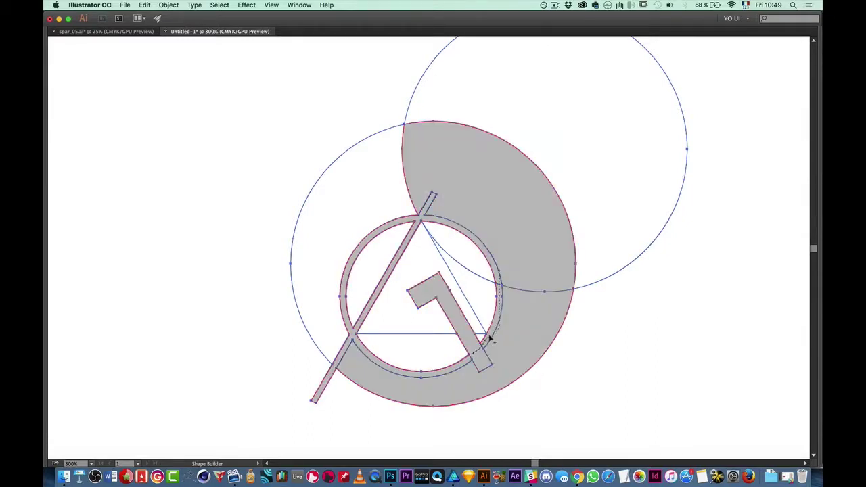
mouse_move(369, 385)
left_mouse_down()
mouse_move(579, 255)
mouse_move(561, 260)
left_mouse_up()
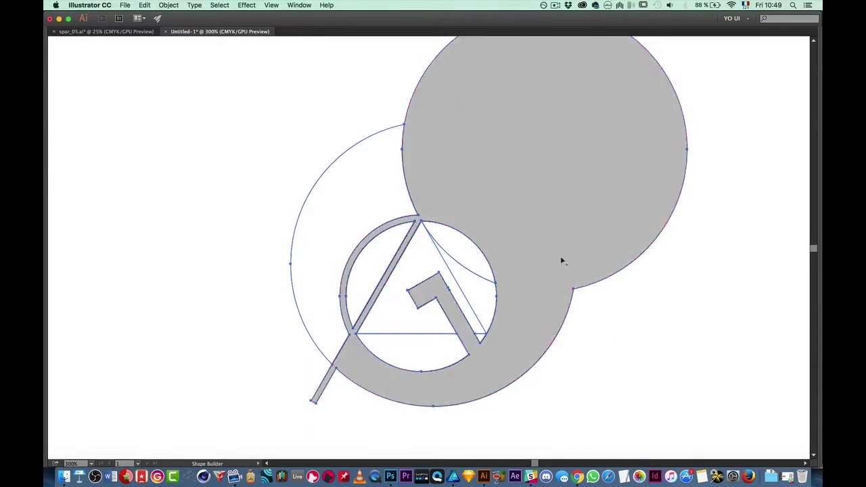
left_click_drag(494, 391, 372, 455)
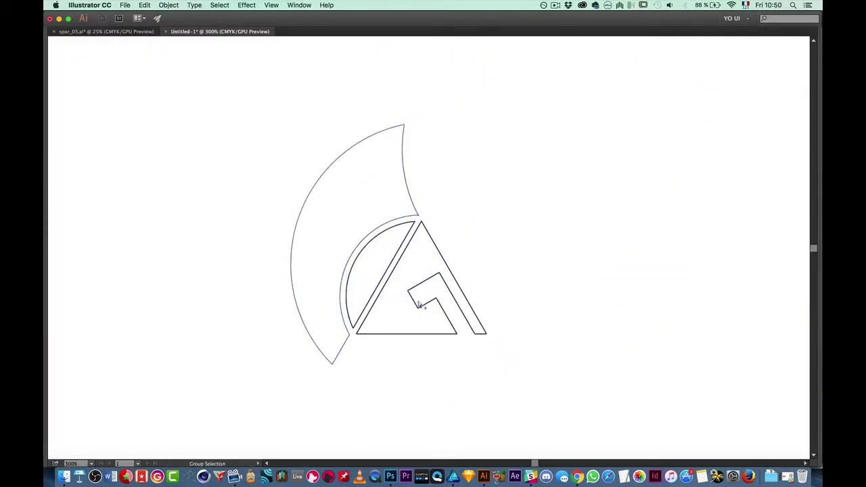
Step: Edit the helmet group in isolation mode, colouring the crest CMYK Red and the triangle pieces black
key("a")
scroll(434, 315, "up", 5)
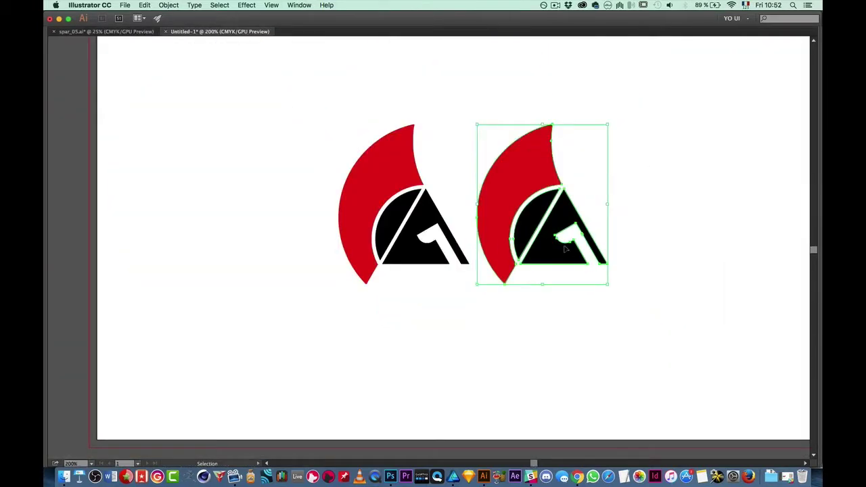
double_click(553, 242)
left_click_drag(553, 242, 627, 234)
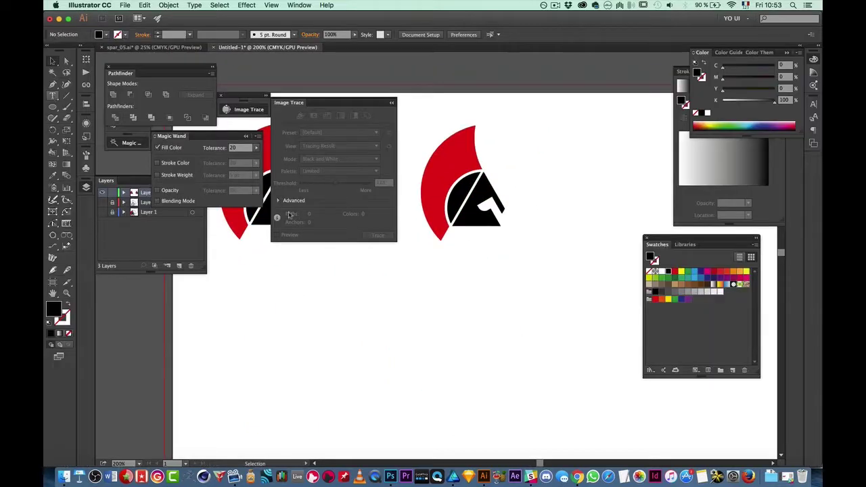
Step: Start the SPARTAN text and reset the workspace to its saved panel layout
key("t")
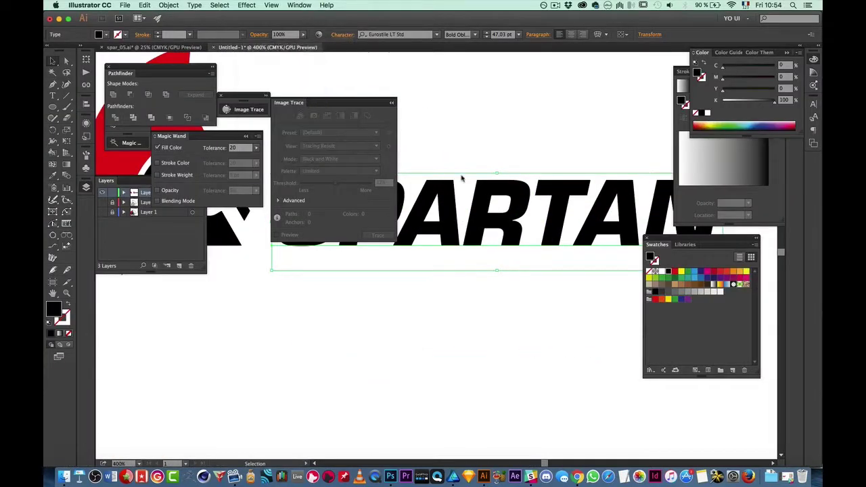
left_click(299, 5)
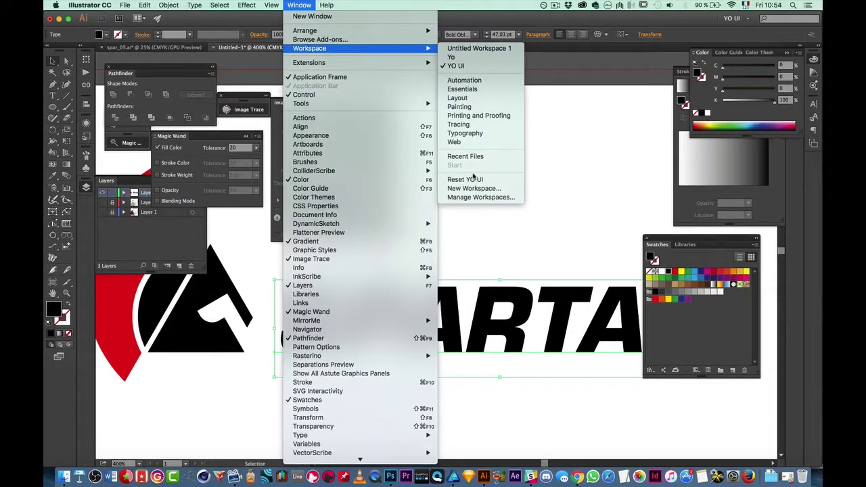
left_click(480, 180)
key("ctrl+0")
Step: Tighten the tracking of SPARTAN, adjusting the spacing around the letter A
left_click(341, 34)
left_click(266, 106)
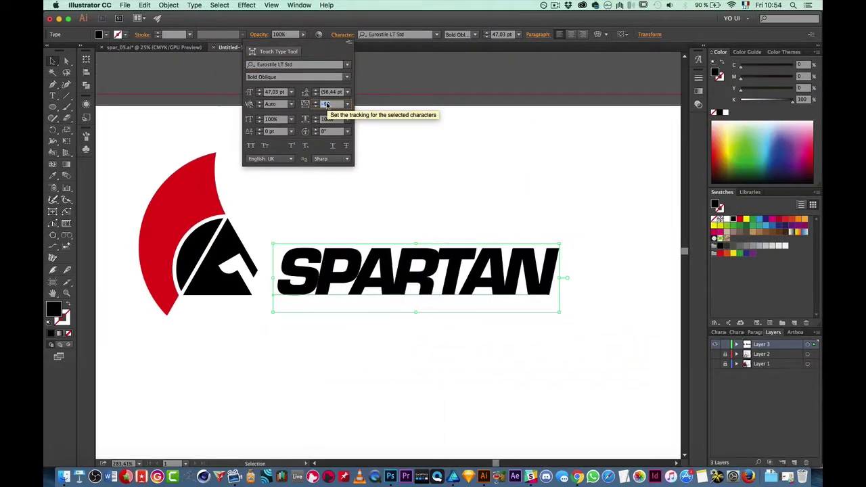
left_click(388, 278)
double_click(388, 279)
left_click(341, 34)
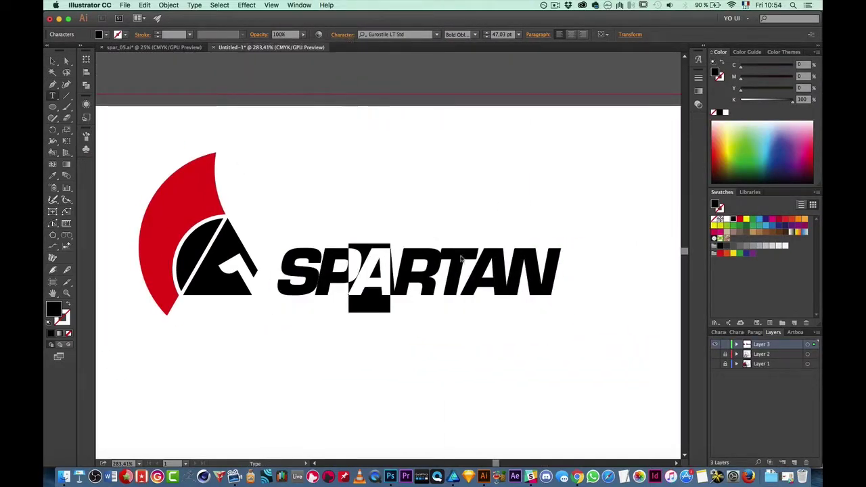
left_click_drag(462, 274, 433, 274)
left_click(341, 34)
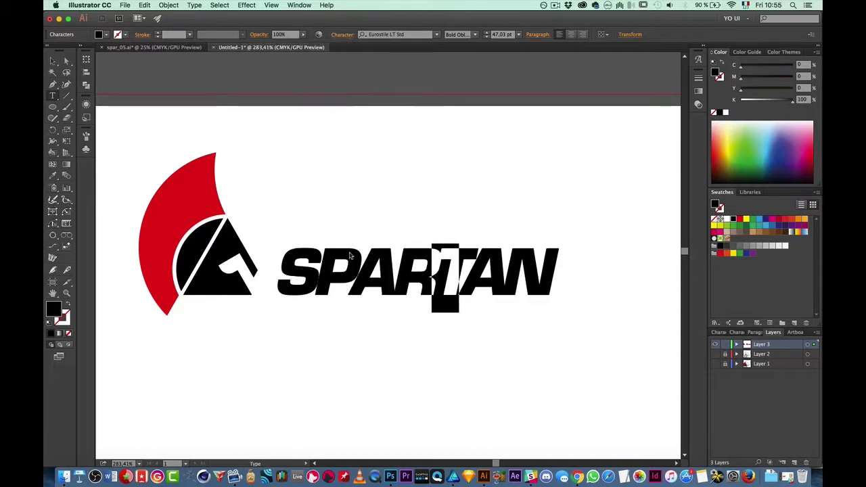
left_click_drag(391, 269, 349, 271)
left_click(341, 34)
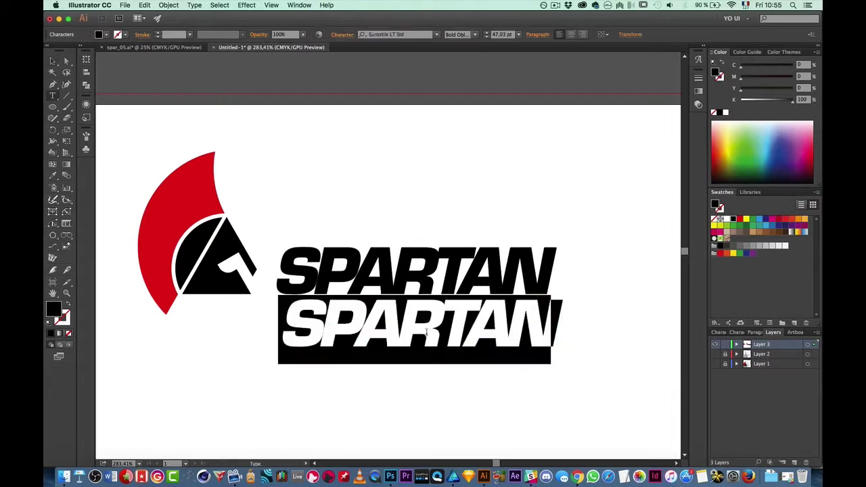
type("race")
Step: Make RACE red, All Caps at 23.51 pt, tightly tracked, and tucked under SPARTAN
left_click(720, 253)
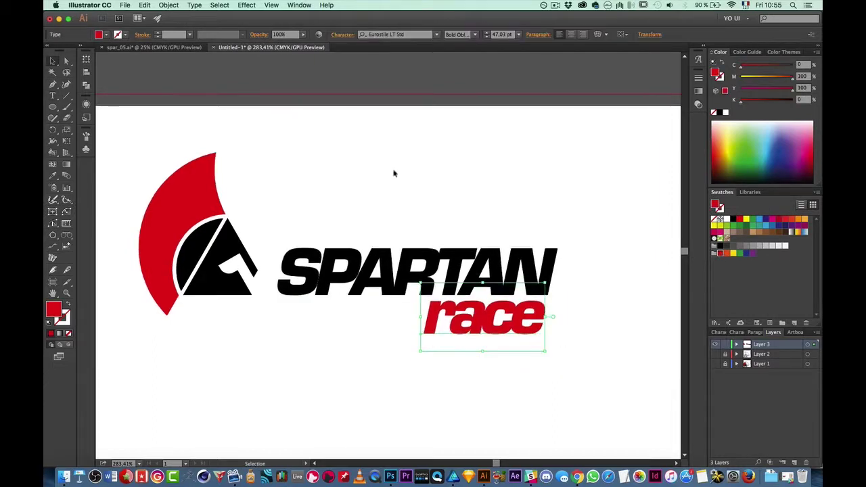
left_click(342, 34)
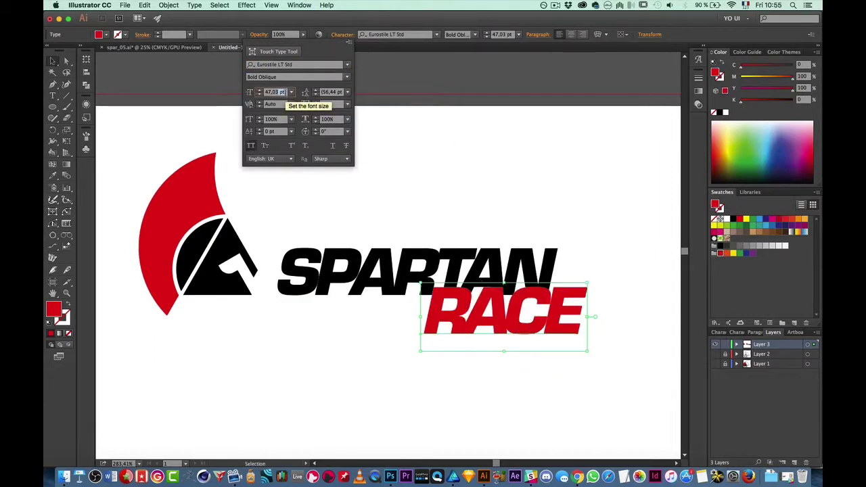
left_click_drag(465, 326, 512, 315)
key("ctrl+plus")
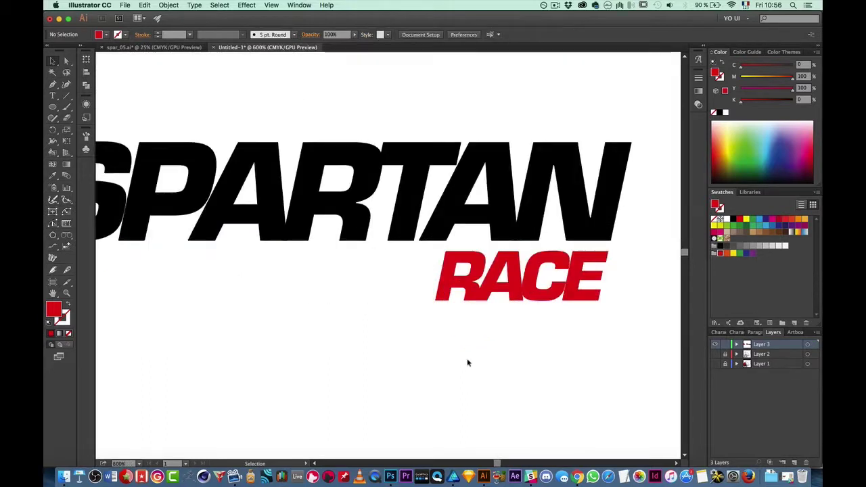
left_click_drag(410, 284, 449, 284)
left_click(343, 35)
left_click(330, 105)
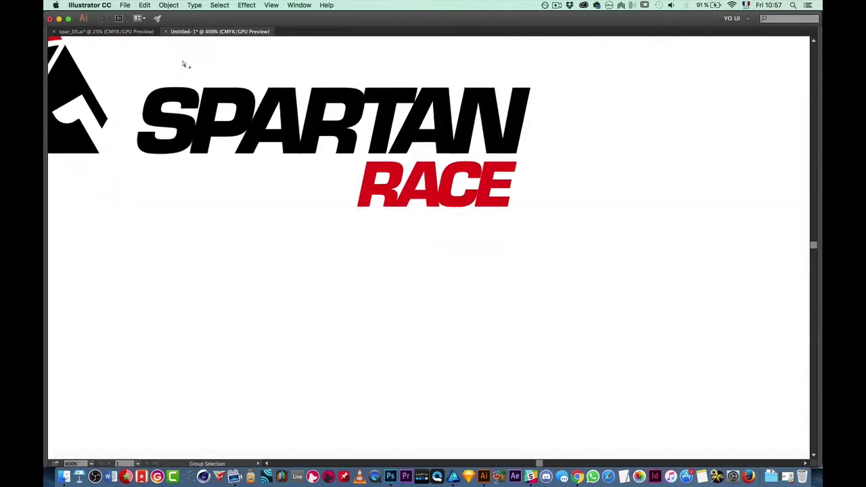
Step: Save the document as spar_07.ai in the Mydesign/spartanrace folder
key("super+s")
left_click(223, 210)
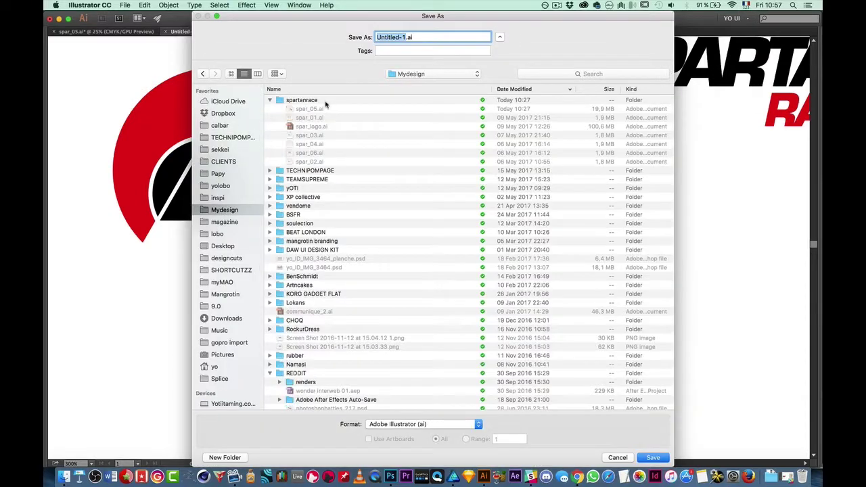
left_click(310, 101)
left_click(320, 109)
left_click(398, 38)
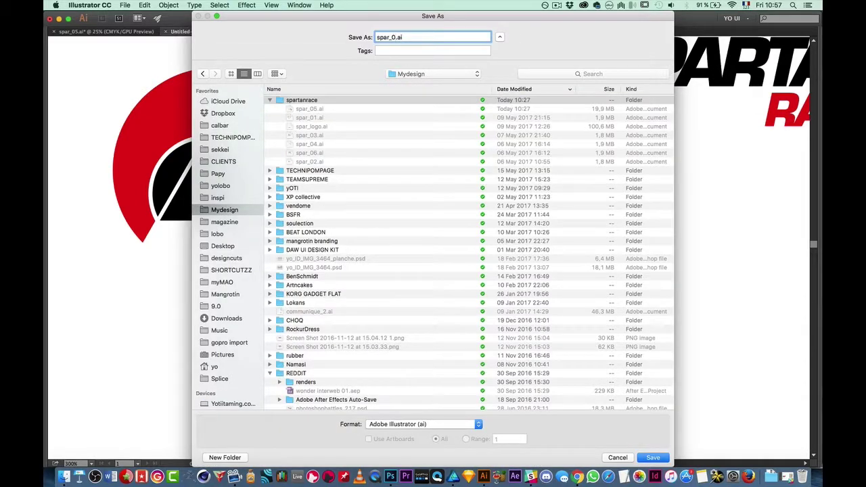
type("7")
key("Return")
key("Return")
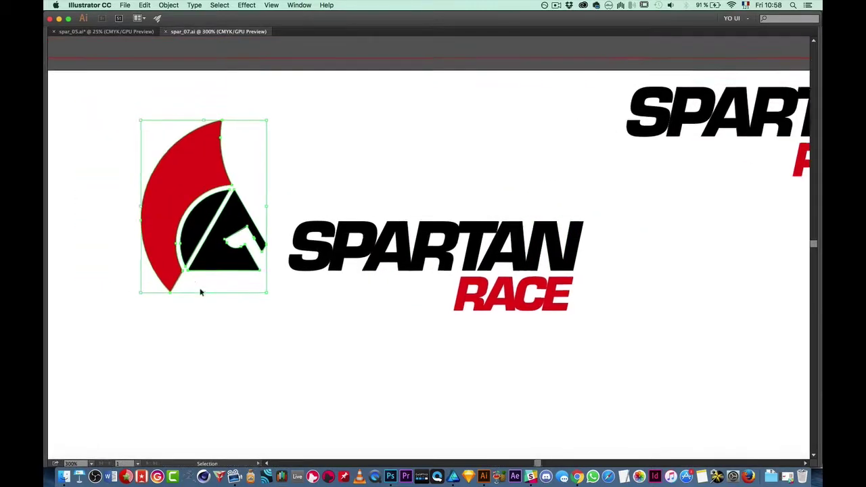
Step: Show the rulers and scale the whole logo down
double_click(229, 337)
key("Escape")
key("super+minus")
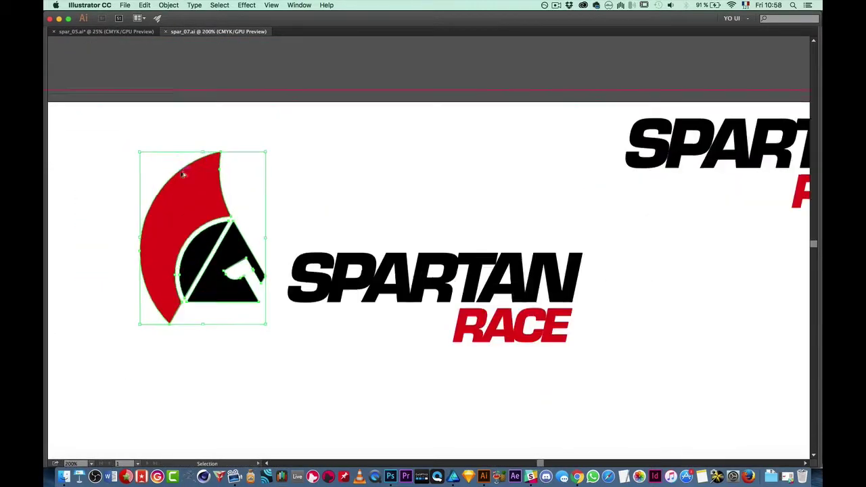
left_click(409, 314)
key("super+r")
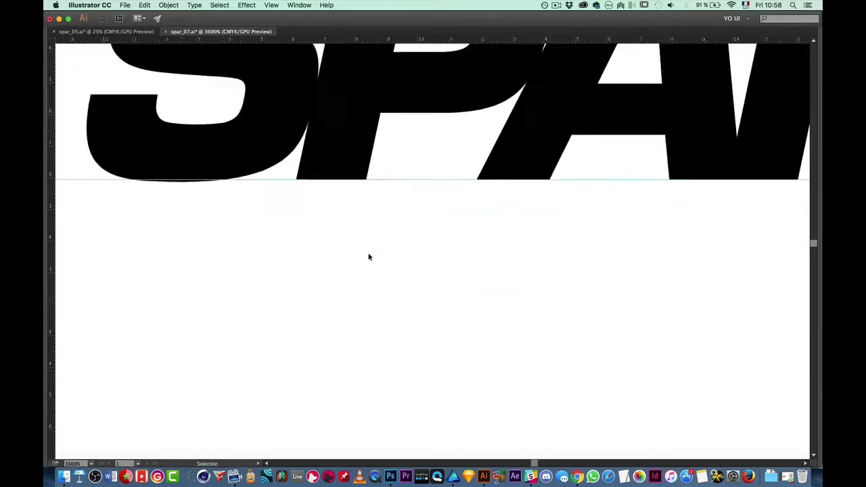
left_click(529, 270)
left_click_drag(529, 269, 377, 198)
Step: Duplicate the logo, placing one copy to the right and another below it
left_click_drag(305, 177, 309, 242)
key("super+plus")
key("super+plus")
key("super+plus")
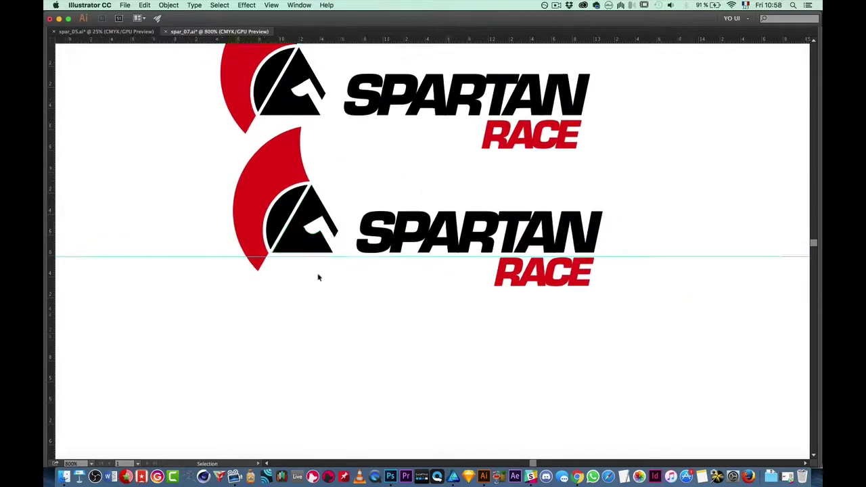
left_click(306, 309)
key("super+minus")
key("super+minus")
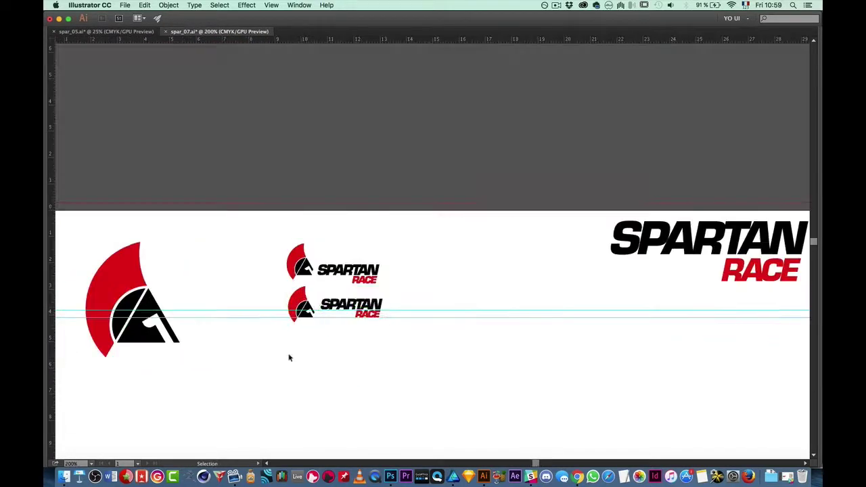
left_click_drag(364, 313, 477, 270)
key("super+plus")
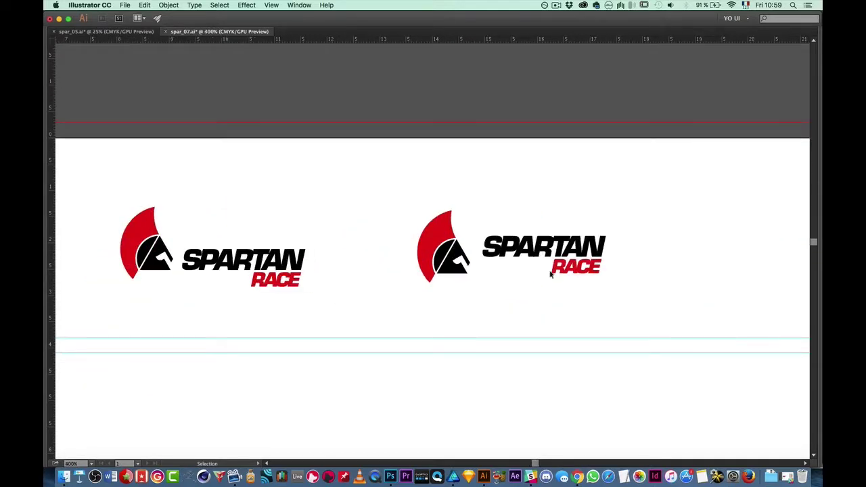
left_click(447, 251)
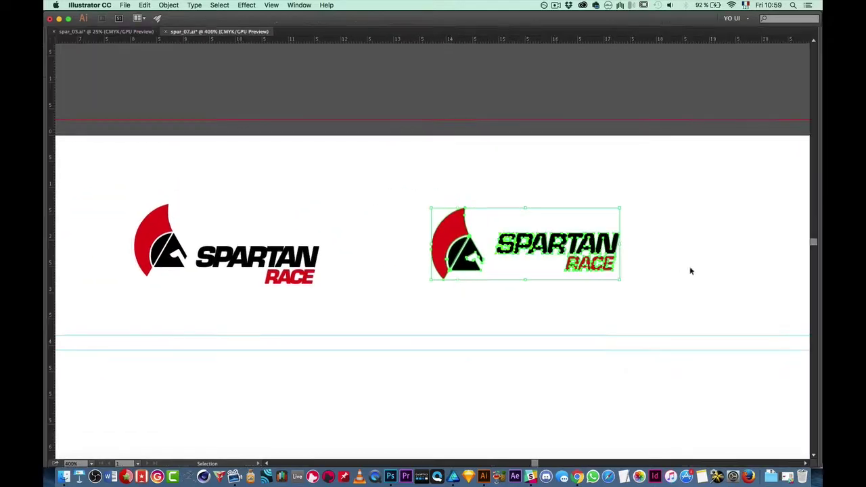
left_click_drag(460, 259, 398, 402)
Step: Try rotating the lower logo's helmet in the Transform panel
key("Tab")
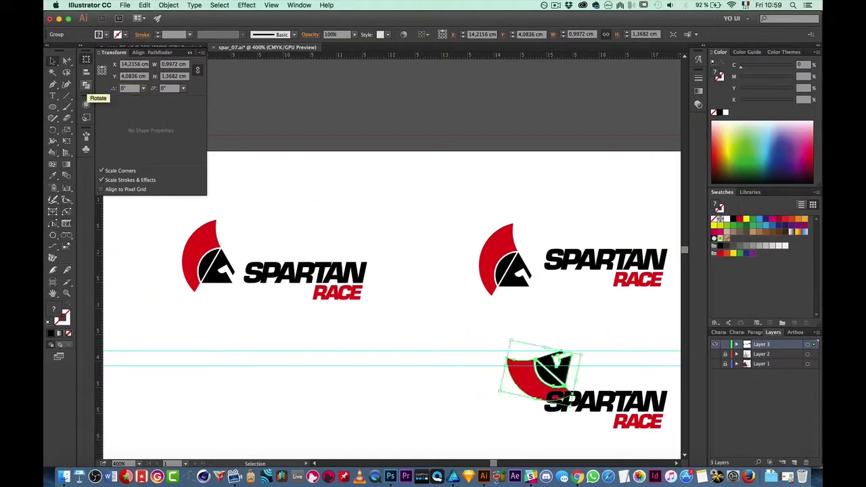
left_click_drag(103, 88, 136, 90)
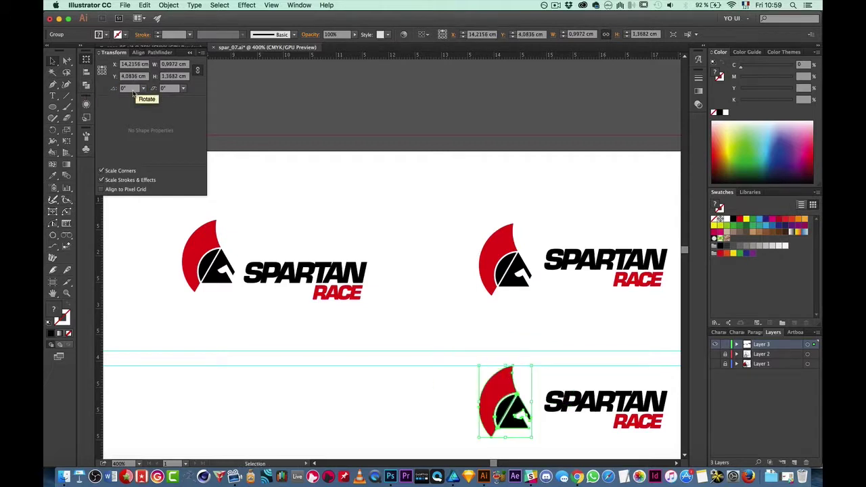
key("super+plus")
scroll(631, 300, "right", 3)
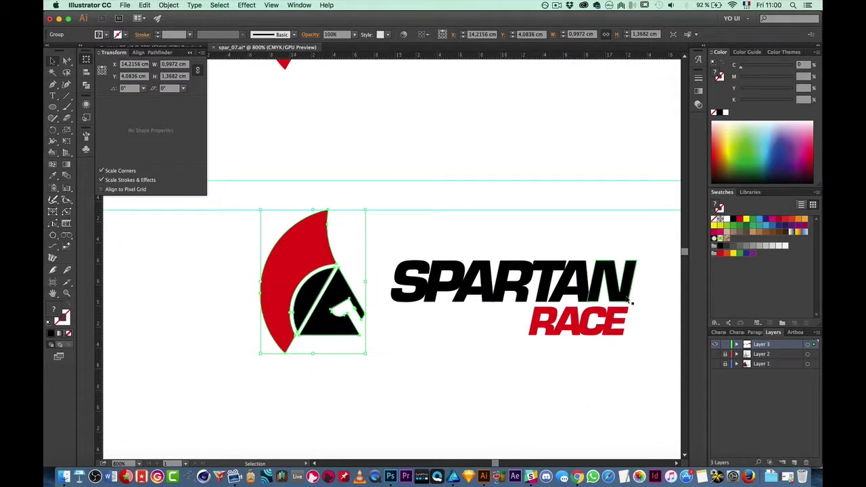
Step: Try tilting the helmet shapes with the Rotate tool, then revert the rotation
left_click(87, 87)
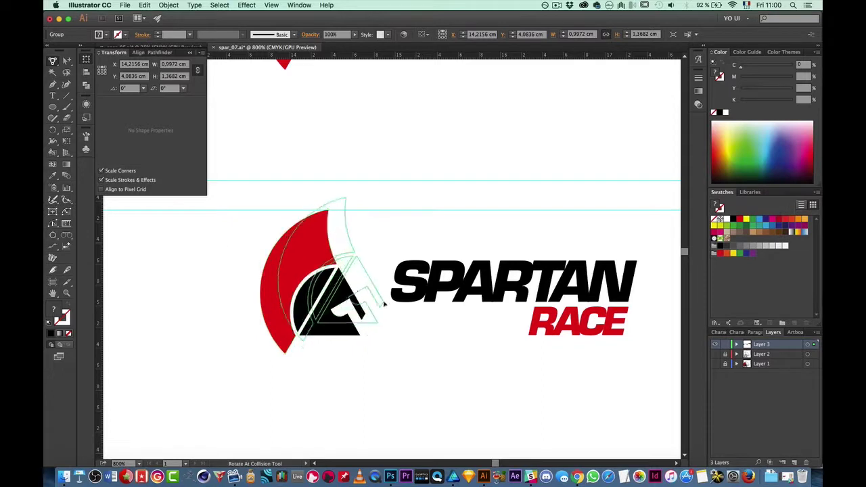
left_click_drag(408, 273, 487, 325)
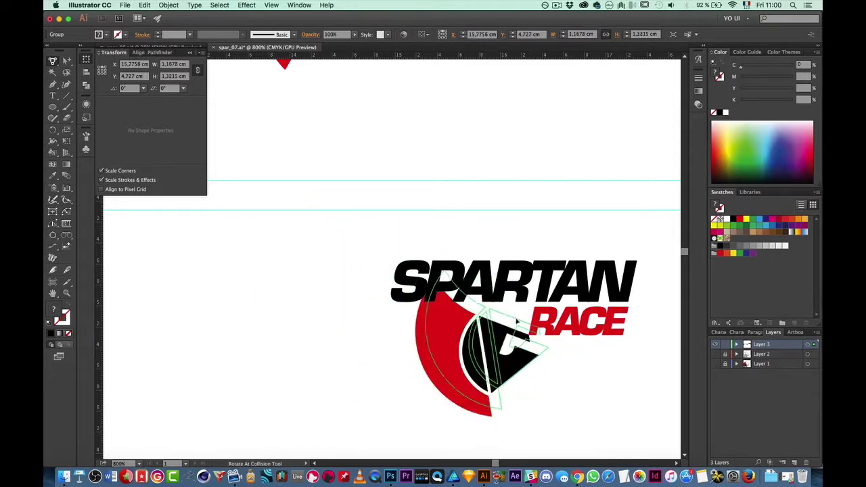
scroll(522, 352, "up", 5)
left_click(512, 283)
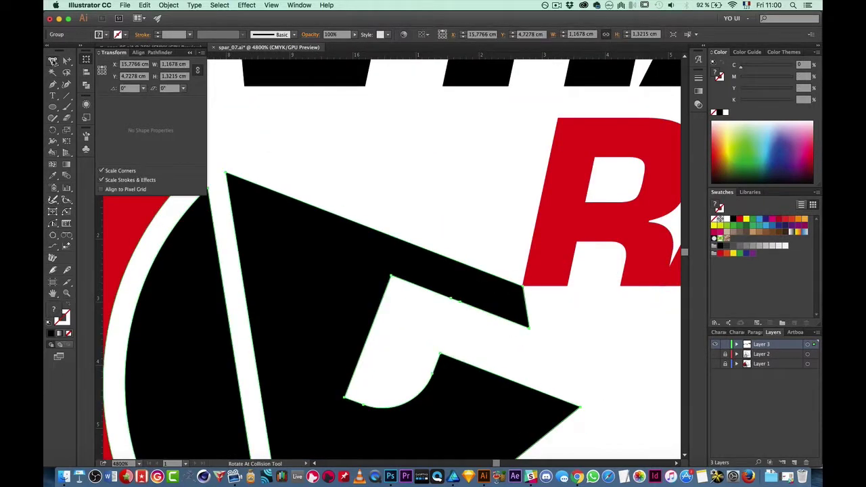
left_click_drag(510, 281, 295, 362)
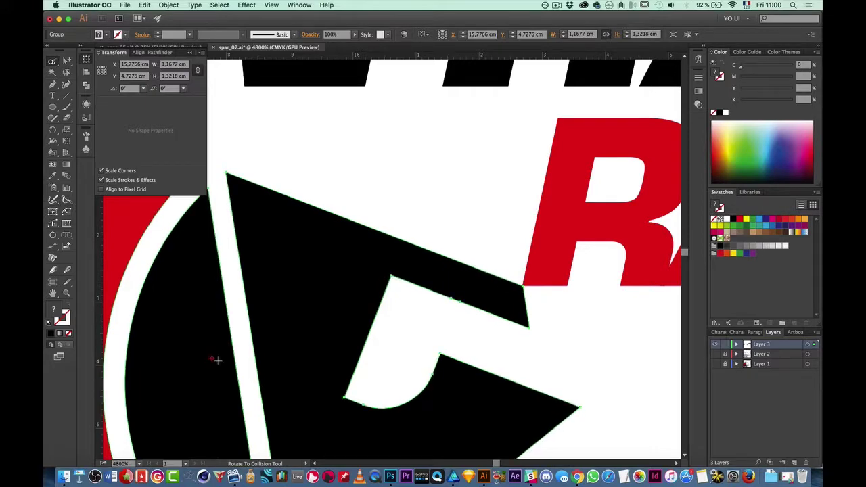
left_click_drag(519, 285, 534, 207)
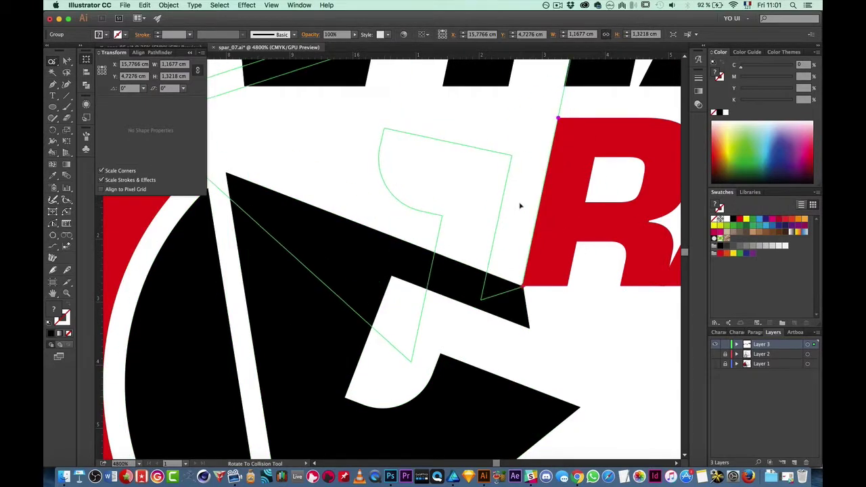
key("super+0")
Step: Select the whole logo and Alt-drag a copy below the original
key("v")
key("super+z")
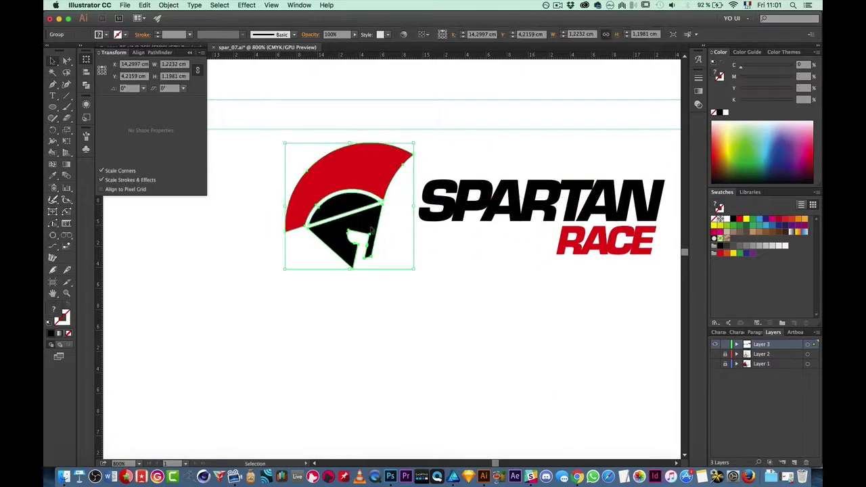
key("super+a")
key("super+minus")
left_click_drag(487, 255, 467, 391)
key("super+plus")
Step: Draw a line along the N's slanted right edge and place a copy beside it
key("super+shift+a")
left_click(67, 106)
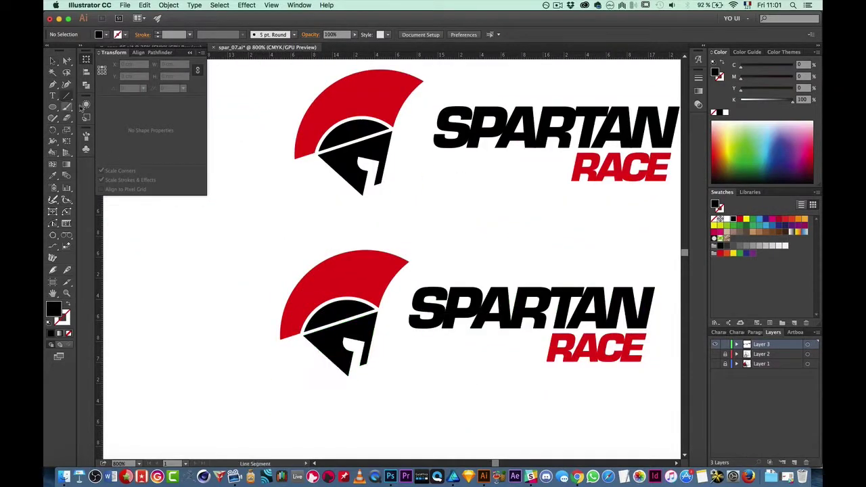
key("super+plus")
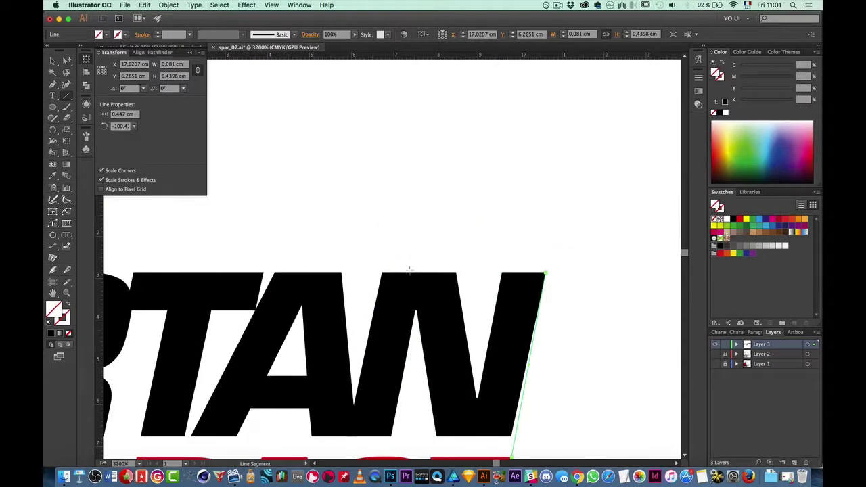
mouse_move(651, 326)
left_mouse_down()
mouse_move(492, 433)
mouse_move(510, 436)
left_mouse_up()
key("v")
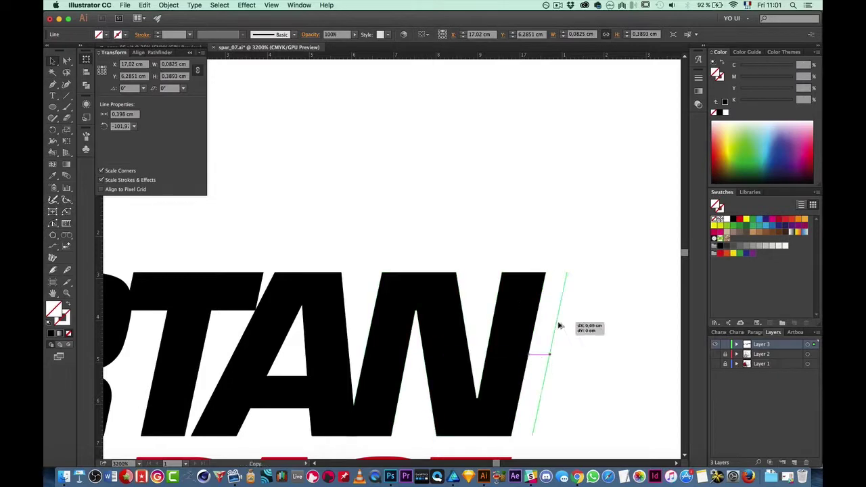
left_click_drag(561, 326, 561, 326)
key("super+minus")
key("super+minus")
key("super+minus")
Step: Move a copied slant line to the left of SPARTAN on the lower logo
key("super+plus")
key("super+plus")
key("super+plus")
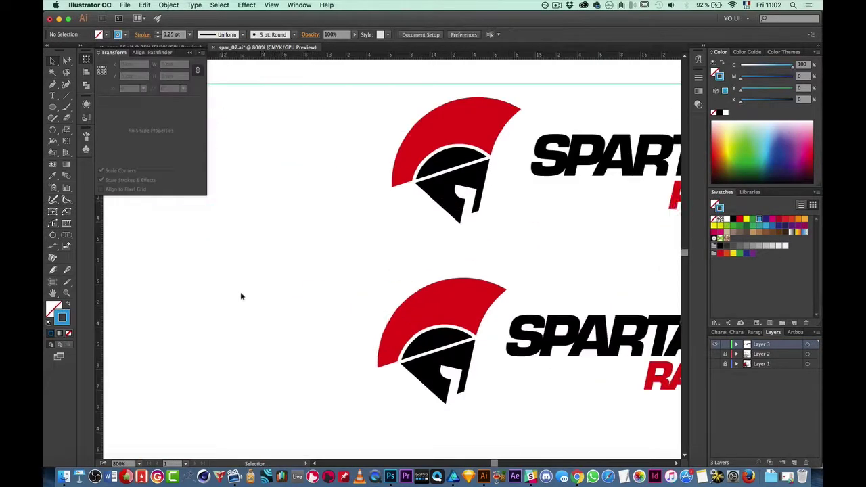
scroll(241, 296, "right", 5)
mouse_move(551, 277)
left_mouse_down()
mouse_move(341, 298)
mouse_move(310, 277)
mouse_move(280, 290)
left_mouse_up()
key("super+minus")
key("super+plus")
key("super+plus")
Step: Hide the panels and fit the helmet between the alignment lines
key("Tab")
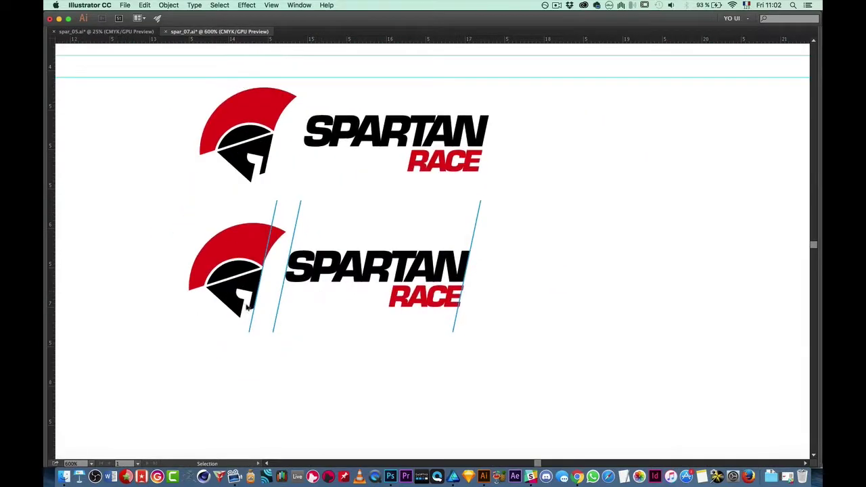
key("super+minus")
key("super+plus")
key("backslash")
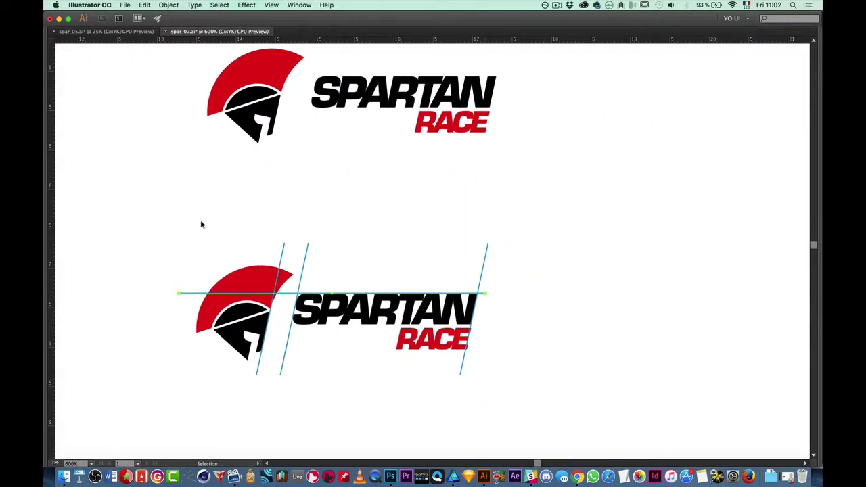
key("super+plus")
key("super+plus")
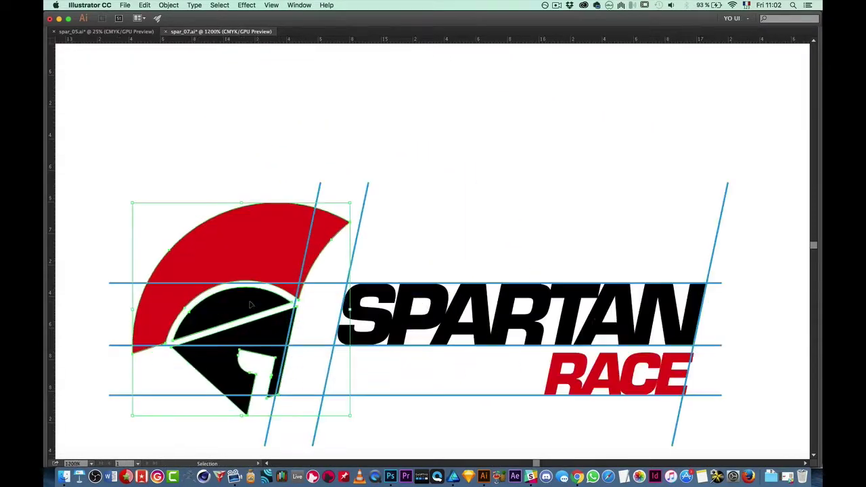
left_click_drag(350, 194, 459, 203)
key("super+minus")
key("super+minus")
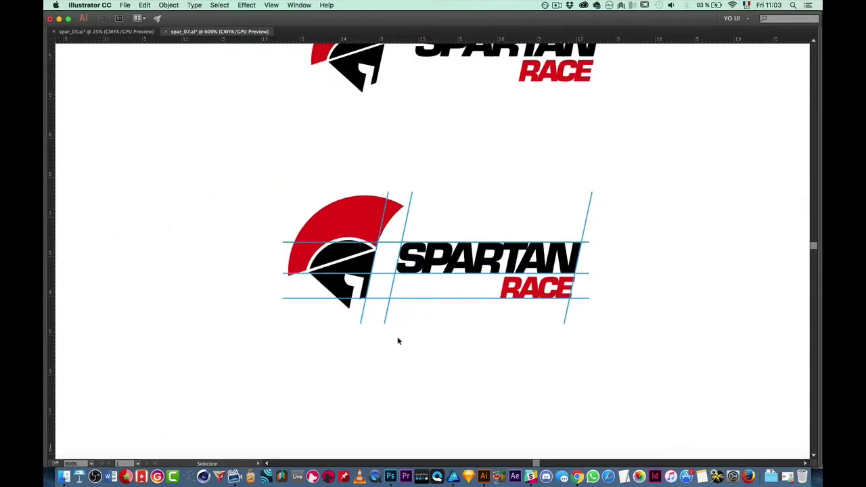
Step: Search Chrome images for 'grunge texture' and open a free grunge textures page
key("super+Tab")
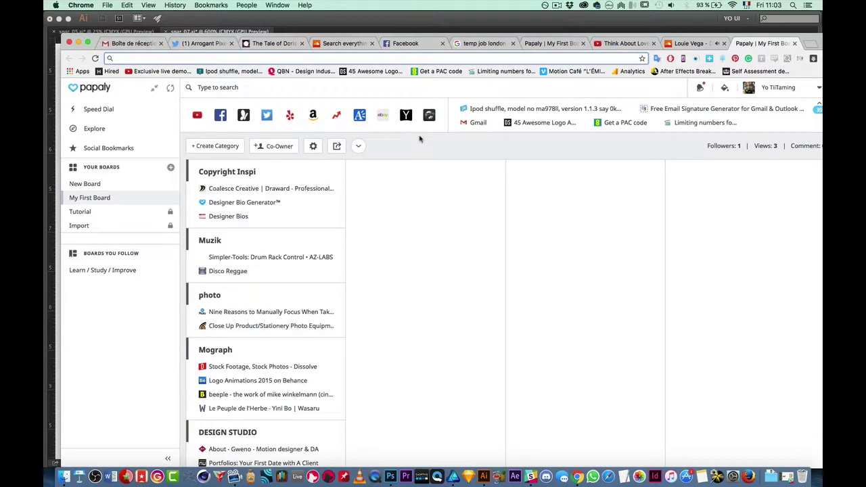
type("grunge texture")
key("Return")
left_click(179, 121)
scroll(287, 242, "down", 5)
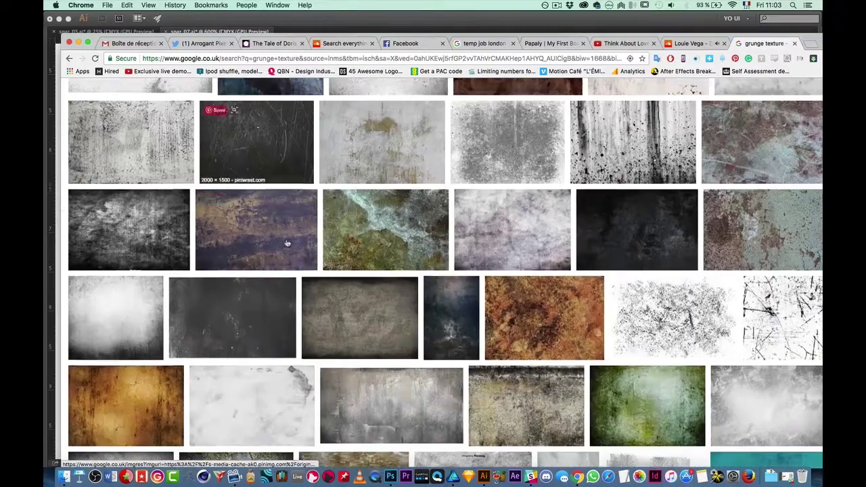
left_click(650, 311)
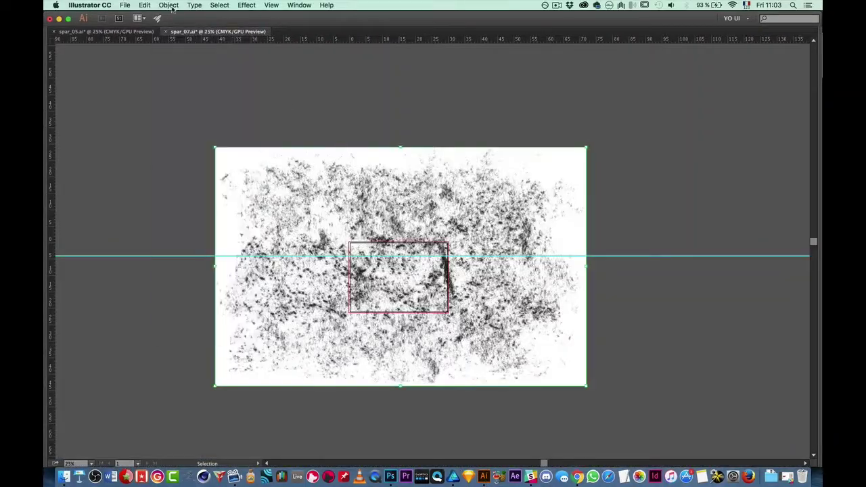
Step: Trace the placed texture with the Default Image Trace preset and expand it into vector paths
key("Tab")
left_click(308, 34)
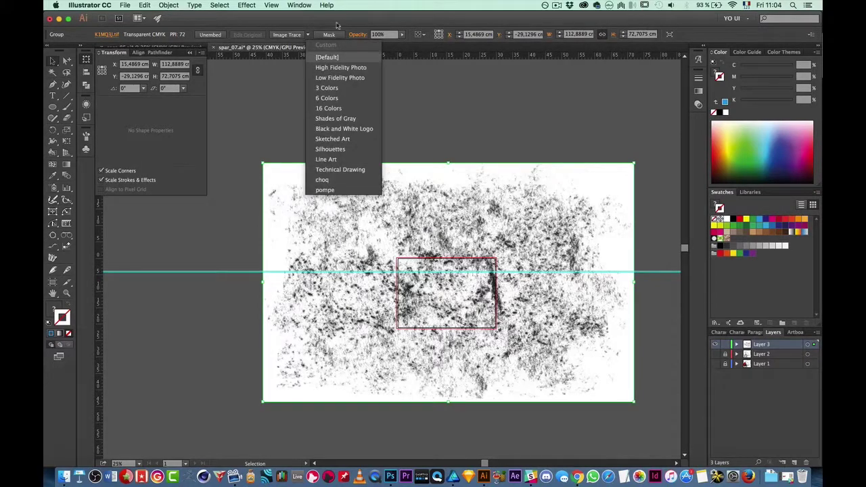
left_click(326, 57)
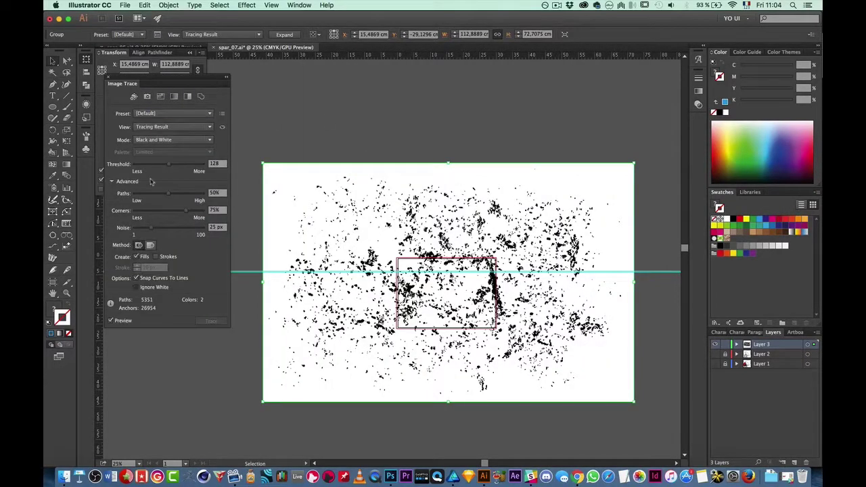
left_click(284, 34)
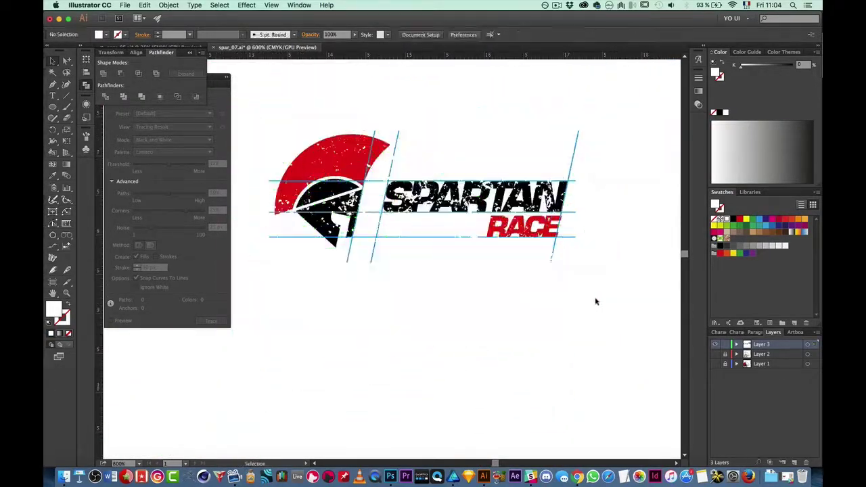
Step: Copy the speckles over SPARTAN and the helmet, then select and hide the cyan alignment lines
left_click_drag(595, 301, 353, 167)
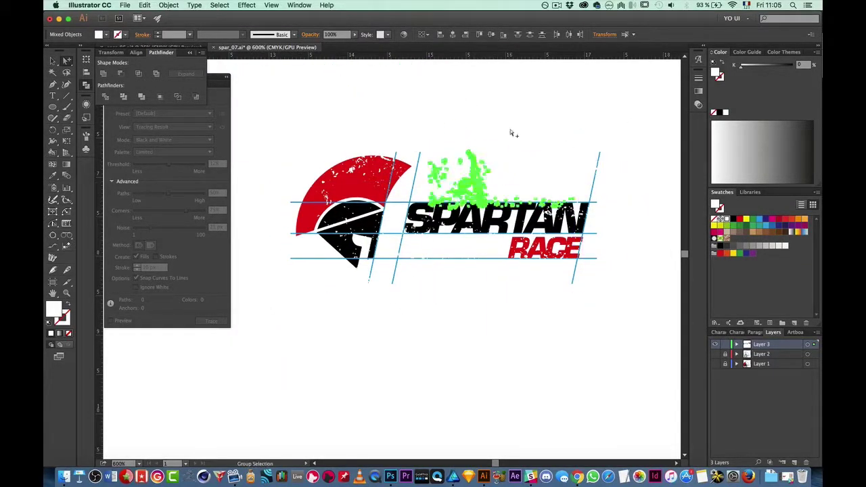
mouse_move(256, 86)
left_mouse_down()
mouse_move(419, 281)
mouse_move(288, 194)
left_mouse_up()
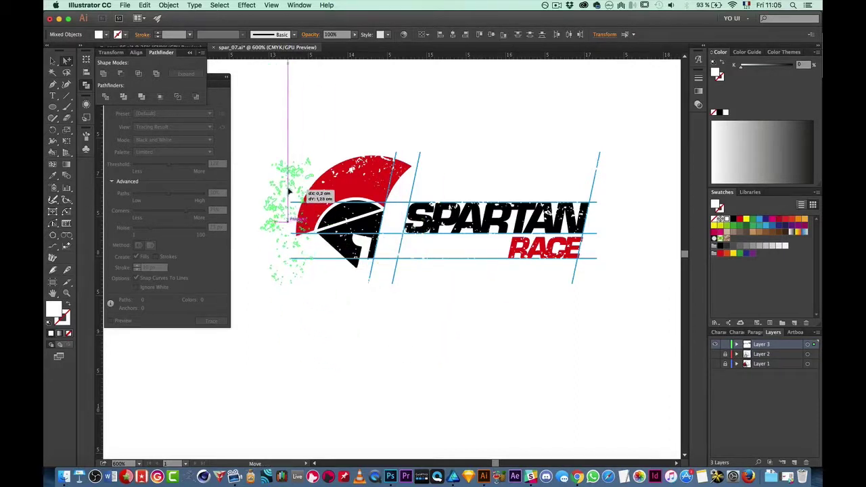
key("Delete")
key("y")
left_click(370, 222)
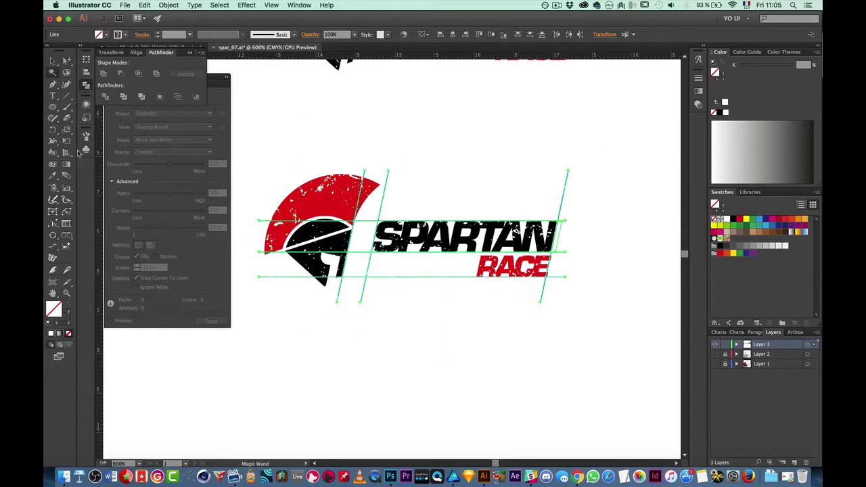
Step: Duplicate the distressed logo below and shift RACE left under the start of SPARTAN
left_click(418, 293)
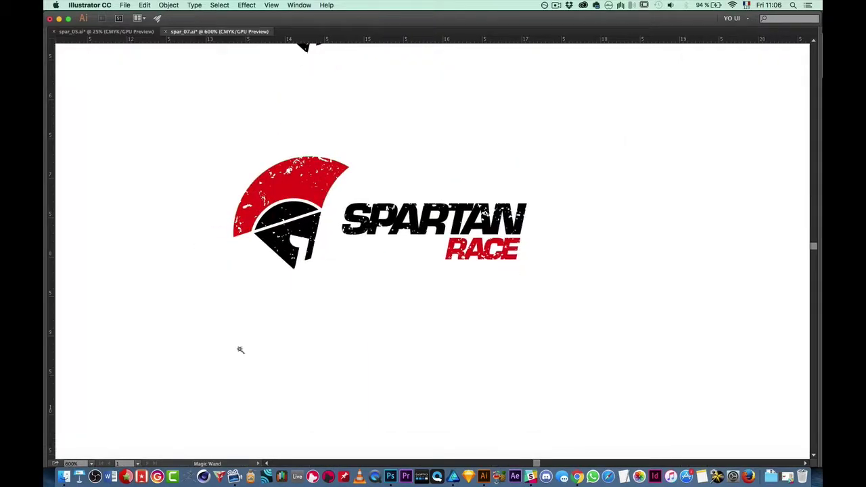
left_click_drag(518, 255, 517, 374)
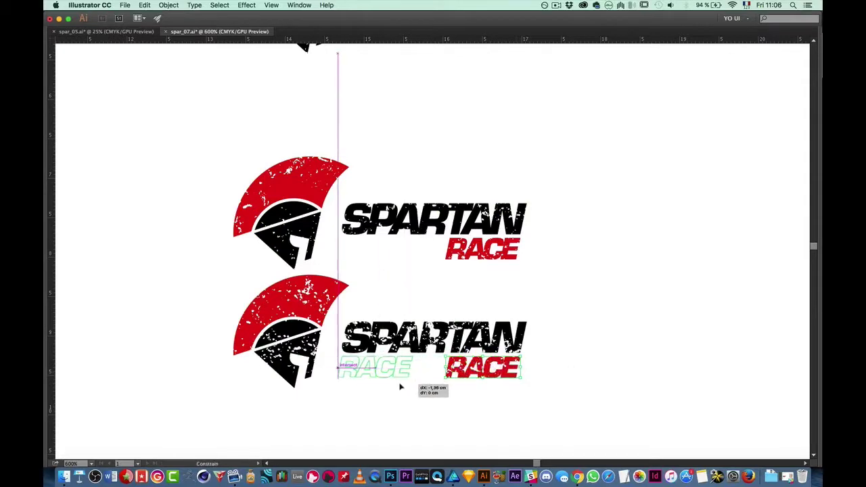
left_click_drag(400, 387, 398, 387)
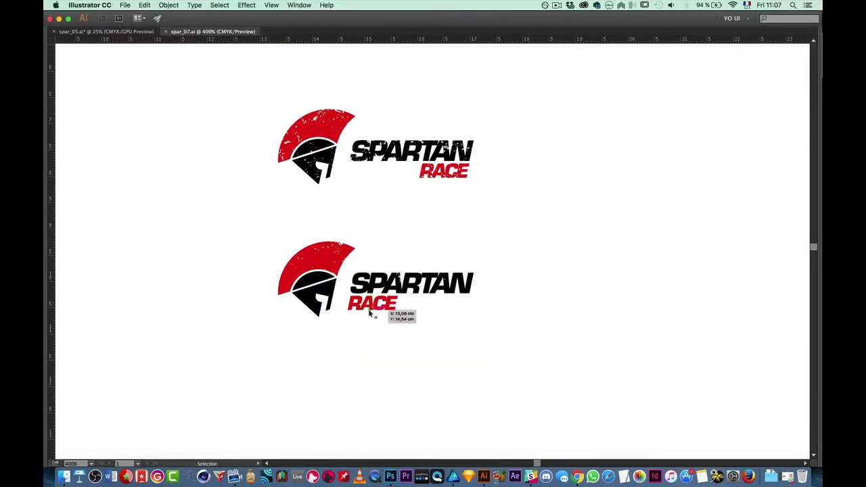
scroll(368, 313, "down", 5)
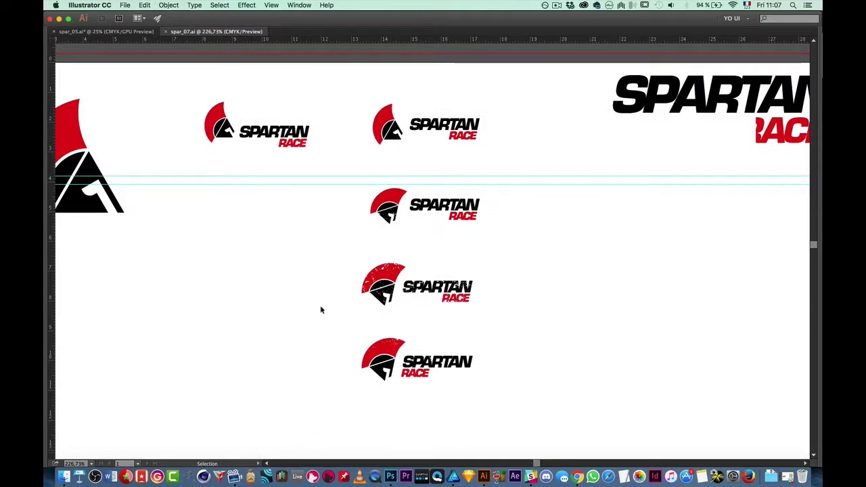
Step: Scroll the view to inspect the lower logo variant
scroll(373, 331, "up", 5)
scroll(373, 332, "down", 3)
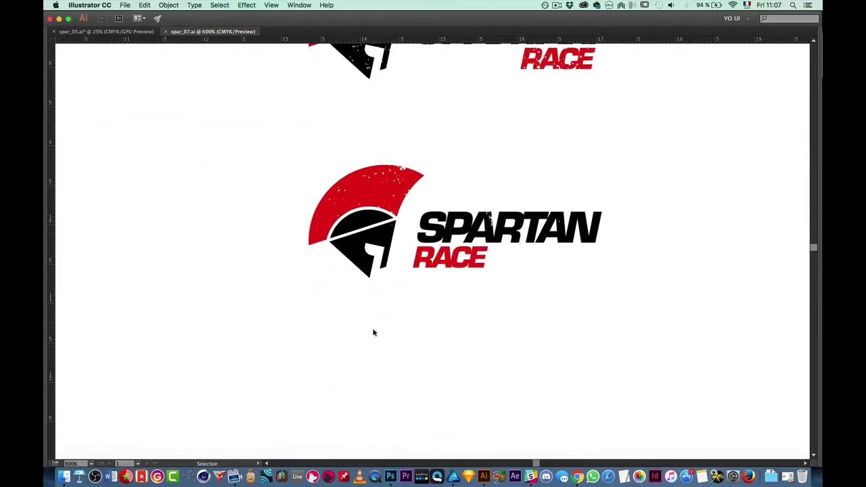